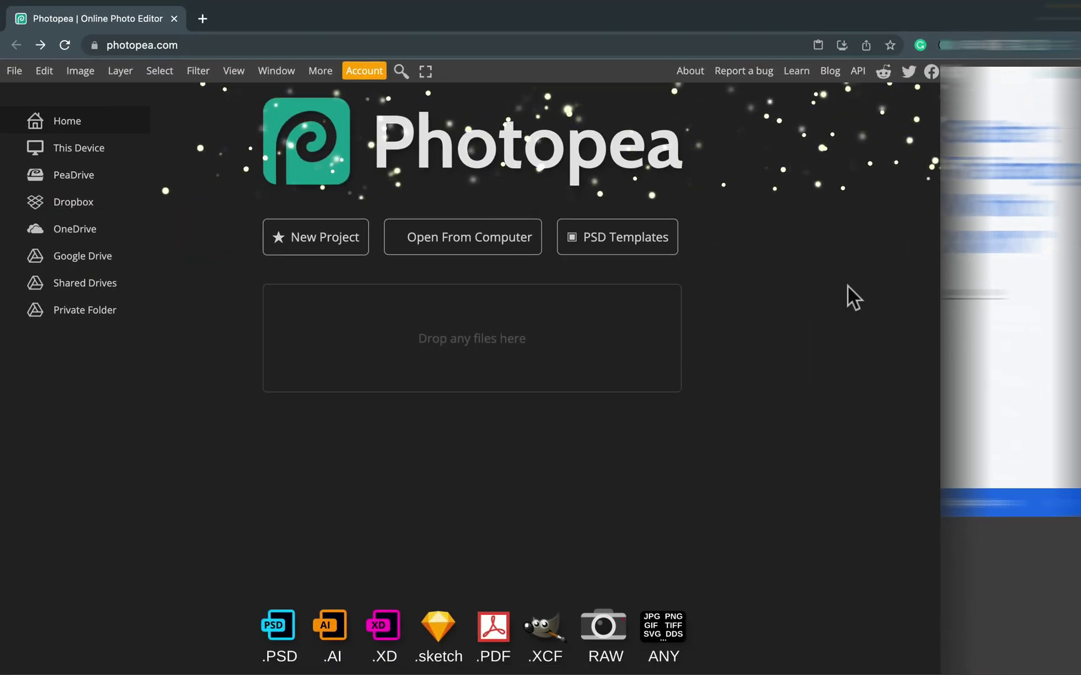
Create a blank white 1920×1080 document, New Project.psd, from the Full HD preset
click(284, 238)
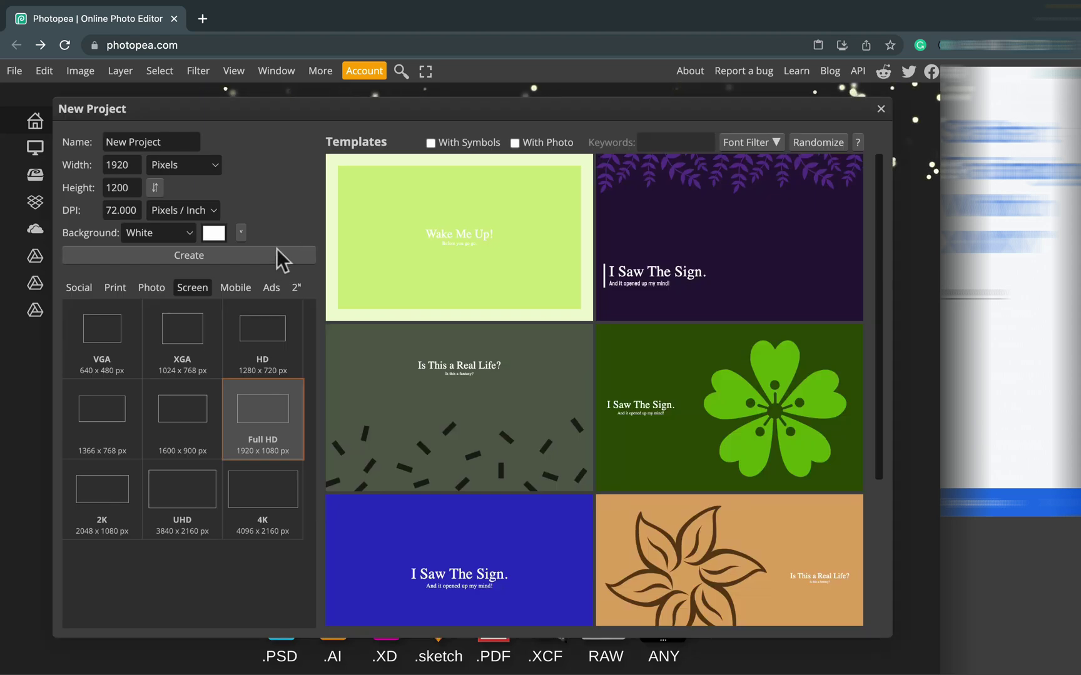
click(276, 414)
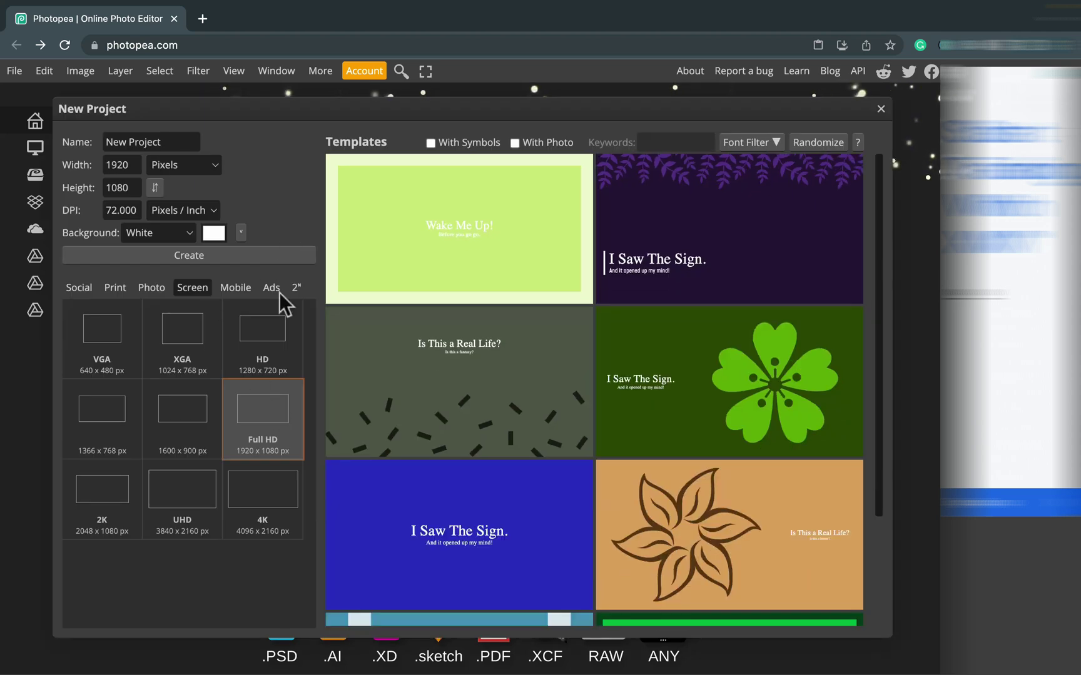
click(273, 256)
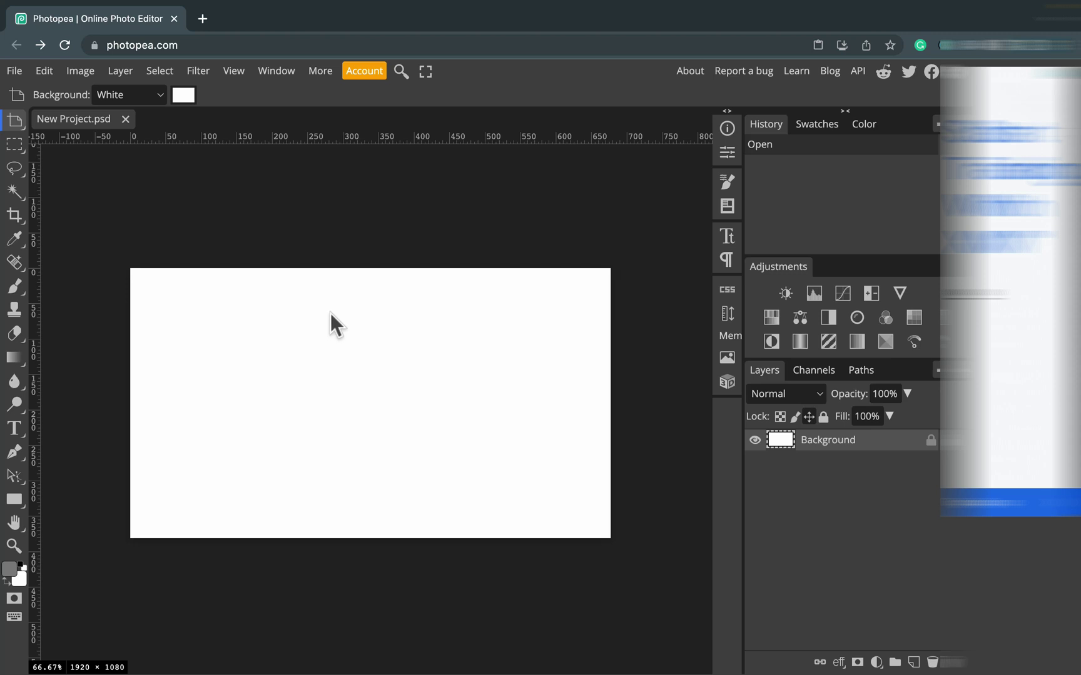
click(121, 72)
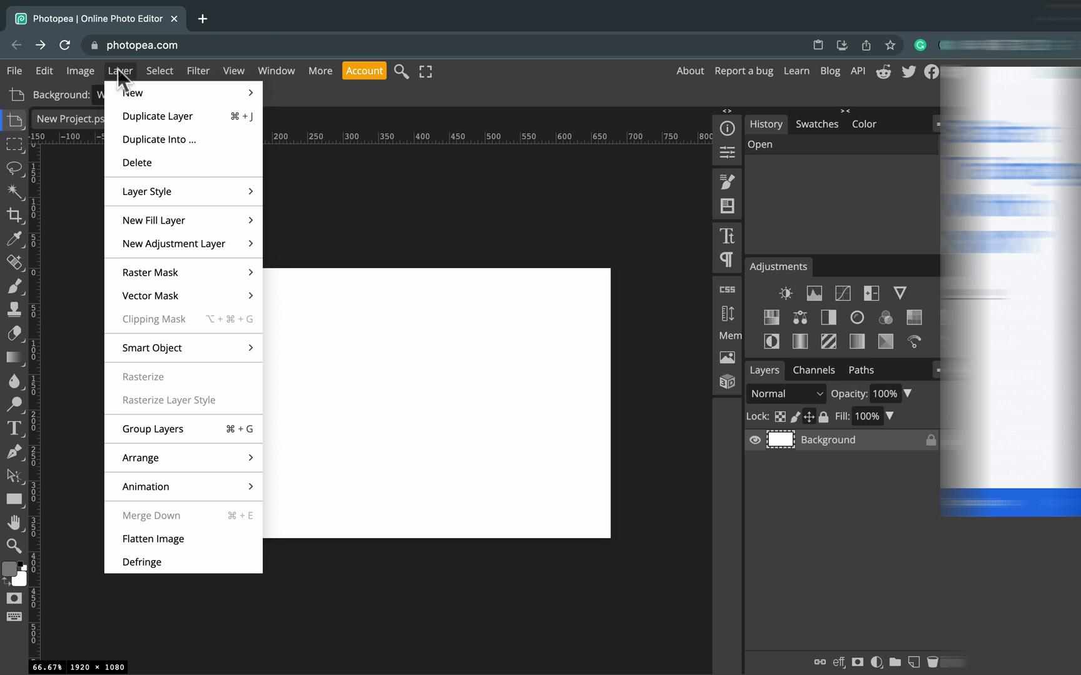
Add two 1920×1080 artboards, Artboard 1 and Artboard 2, via Layer > New > Artboard
mouse_move(130, 96)
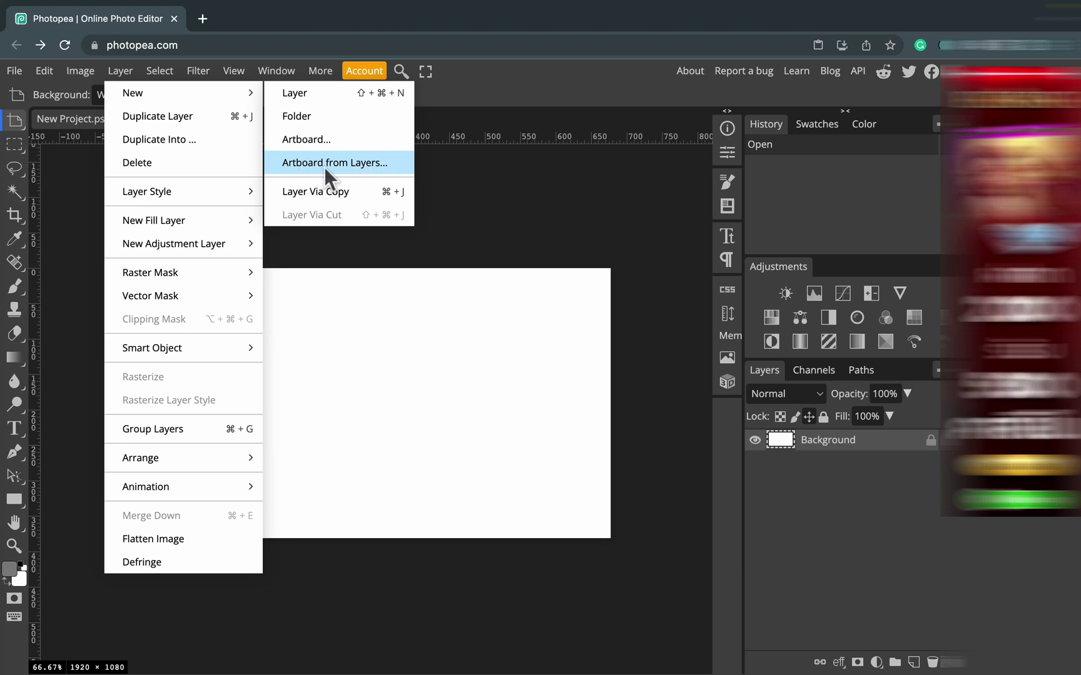
click(315, 137)
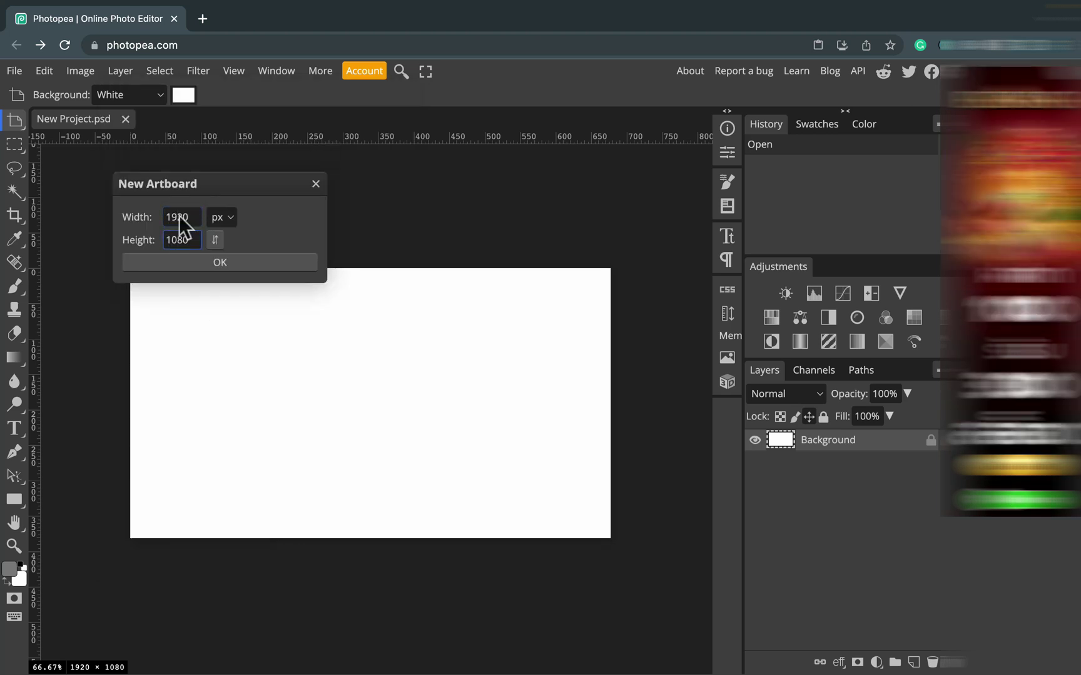
click(287, 261)
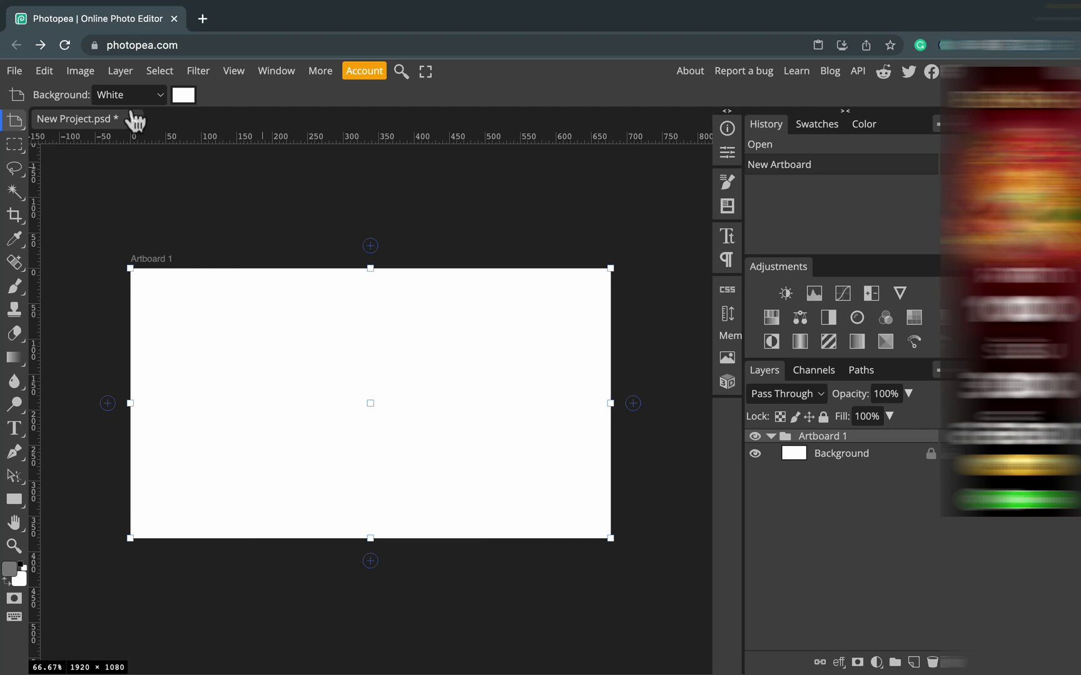
click(121, 73)
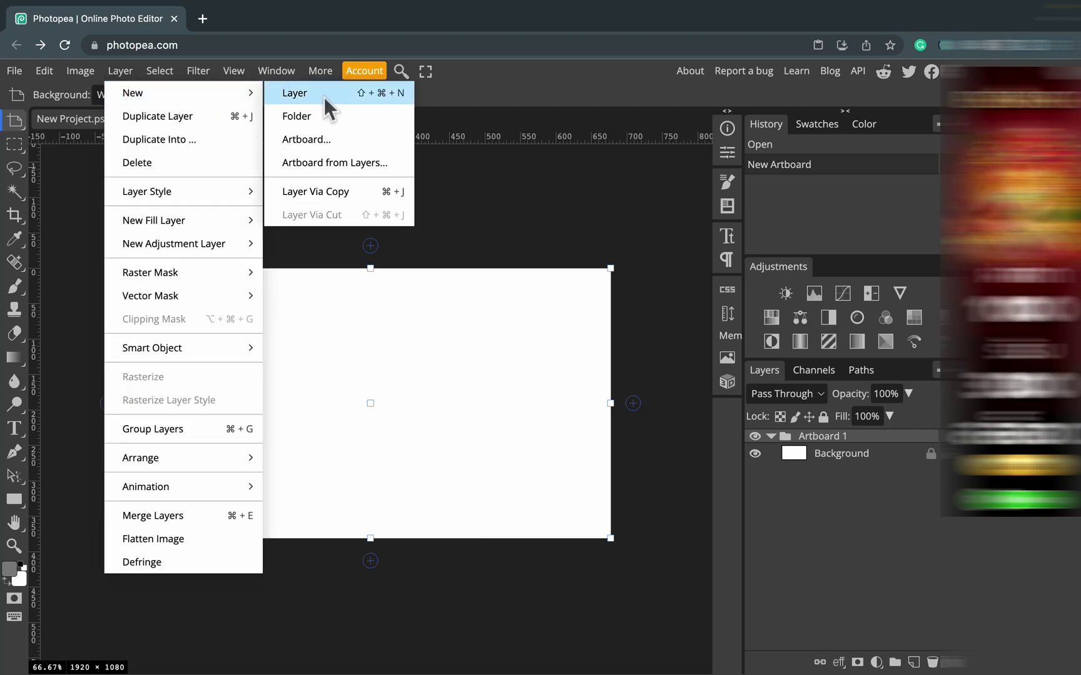
click(338, 142)
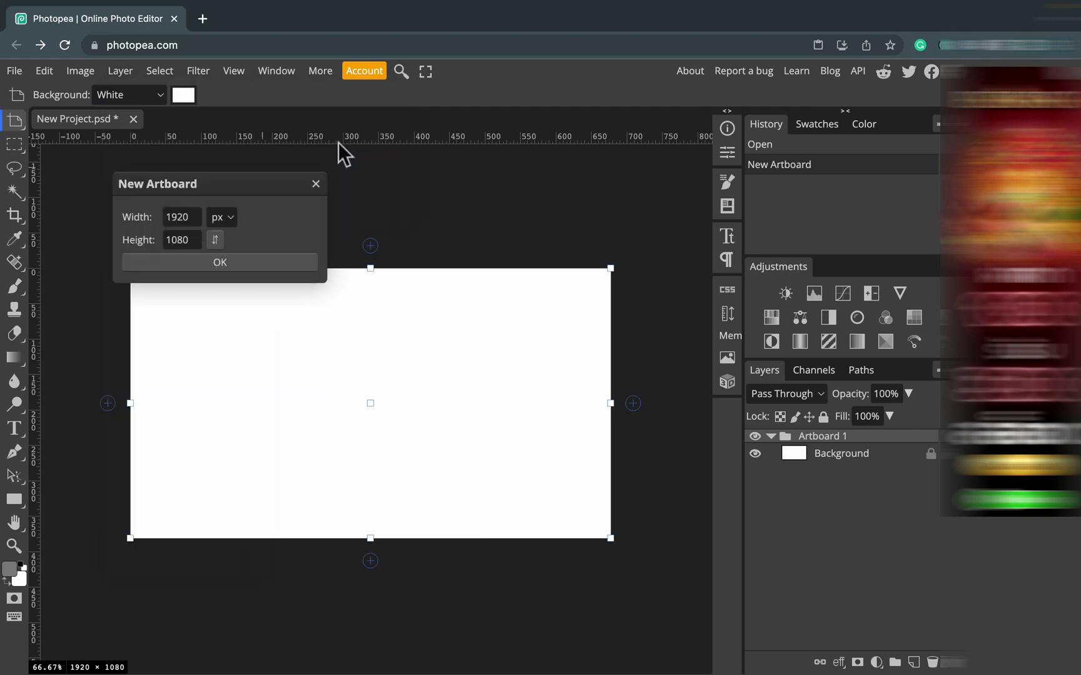
click(246, 263)
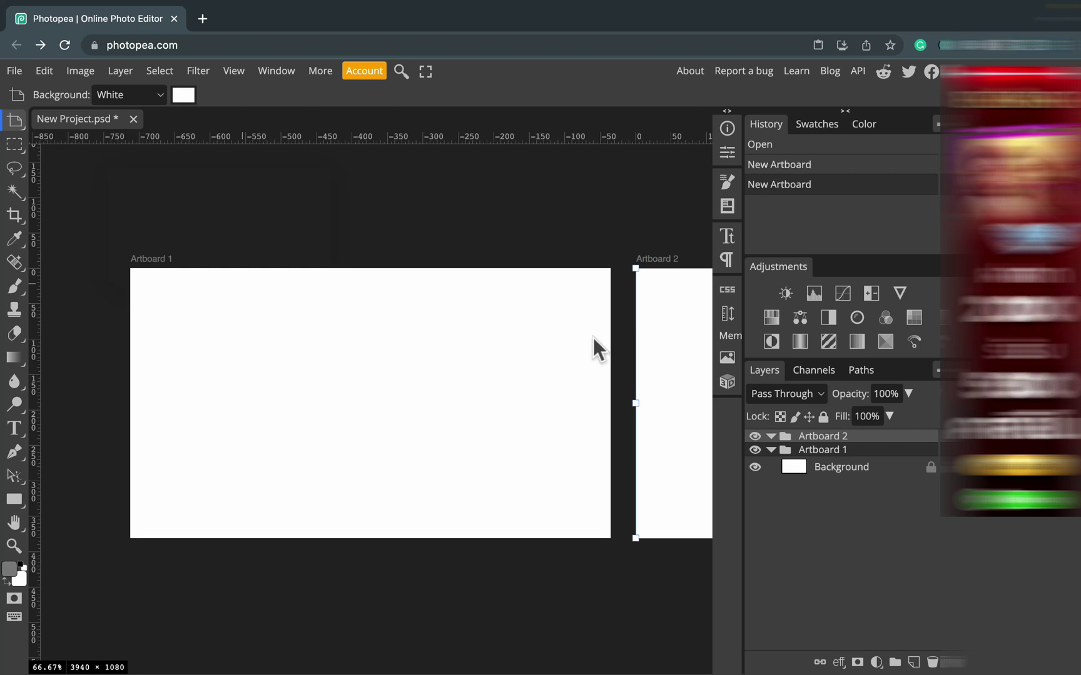
Zoom out and switch to the Artboard tool, selecting Artboards 1 and 2
key(super+minus)
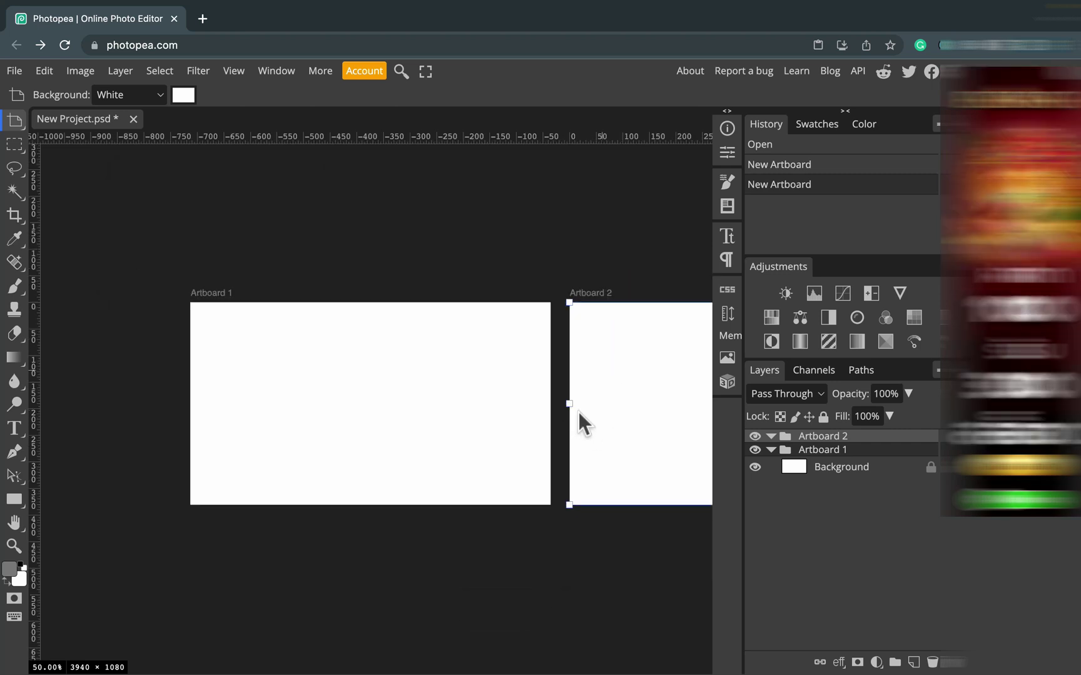
drag(622, 429, 529, 386)
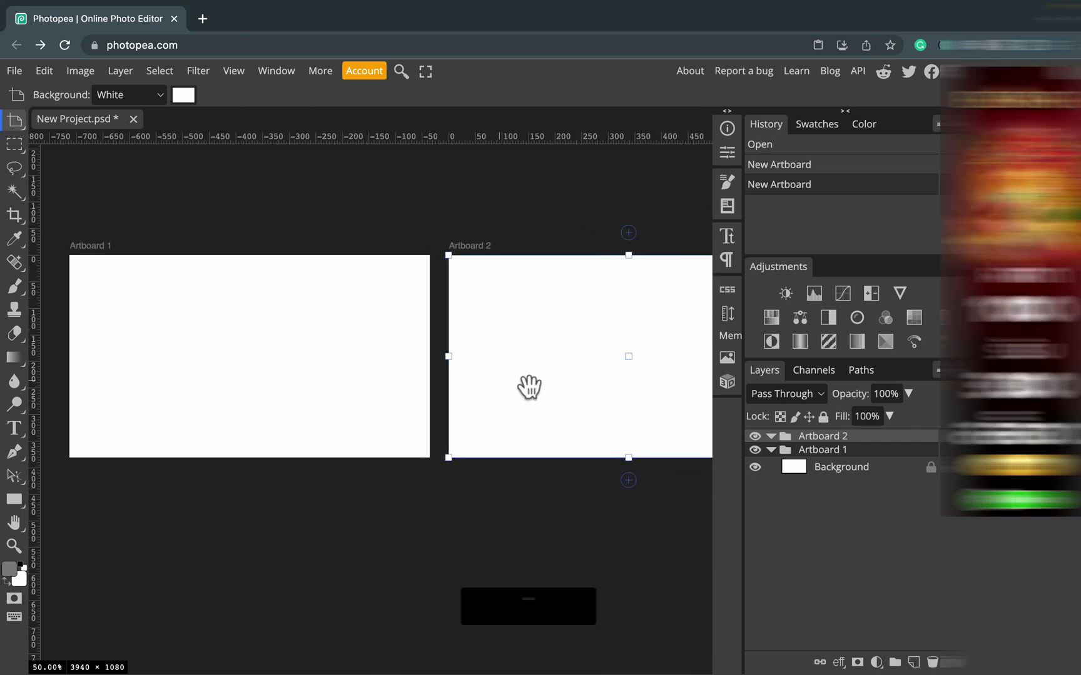
right_click(23, 129)
click(54, 121)
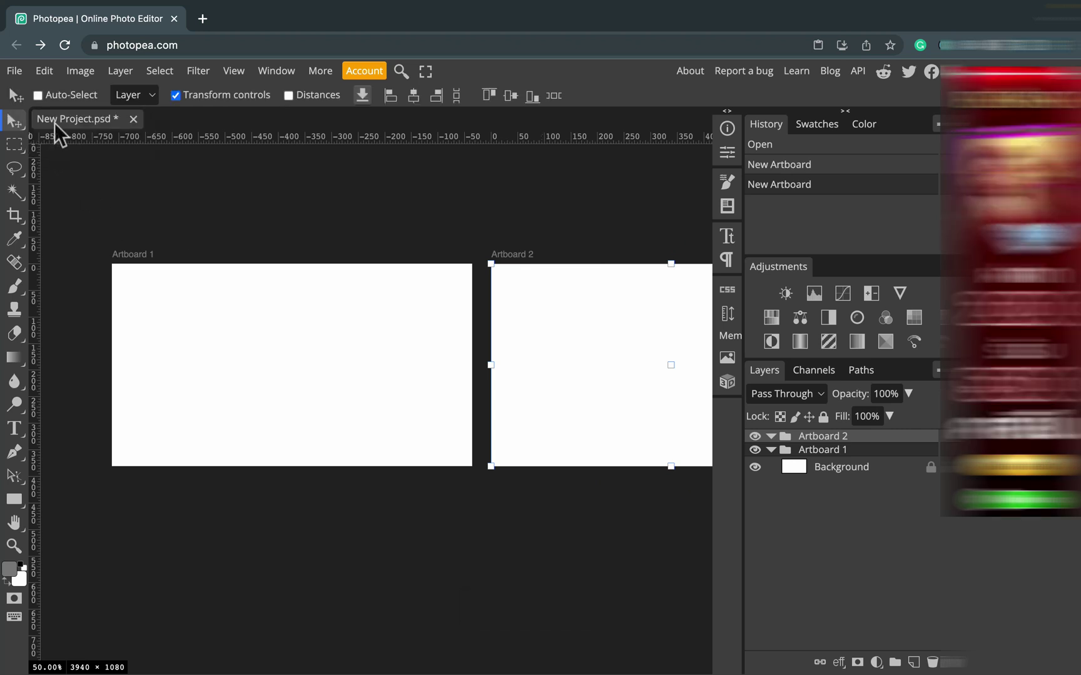
right_click(16, 123)
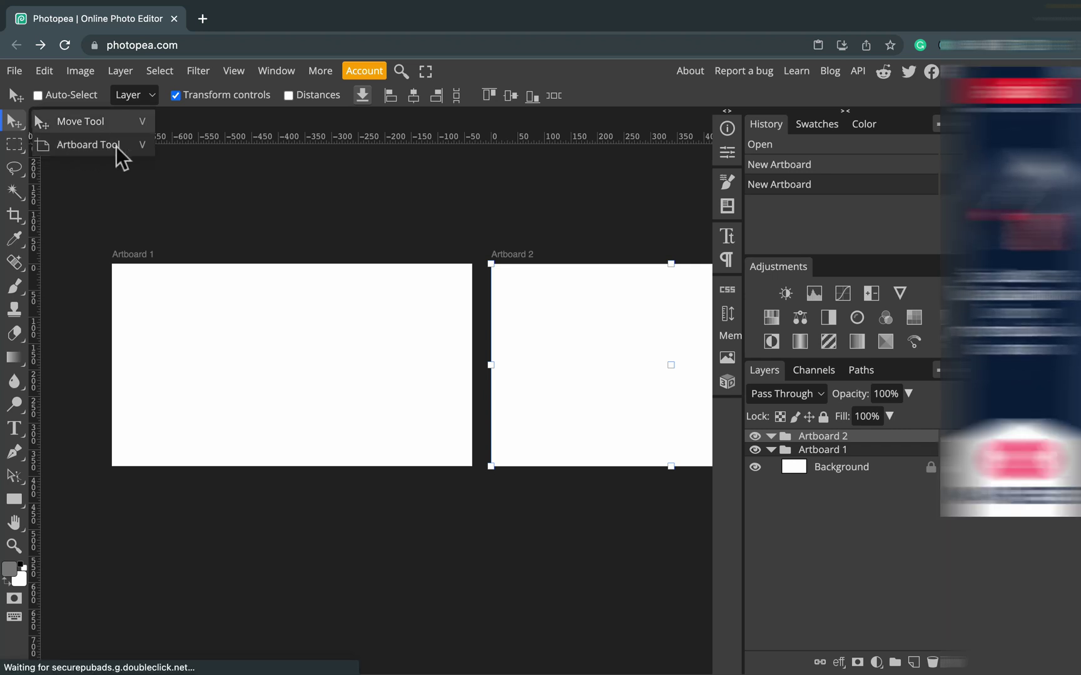
click(92, 144)
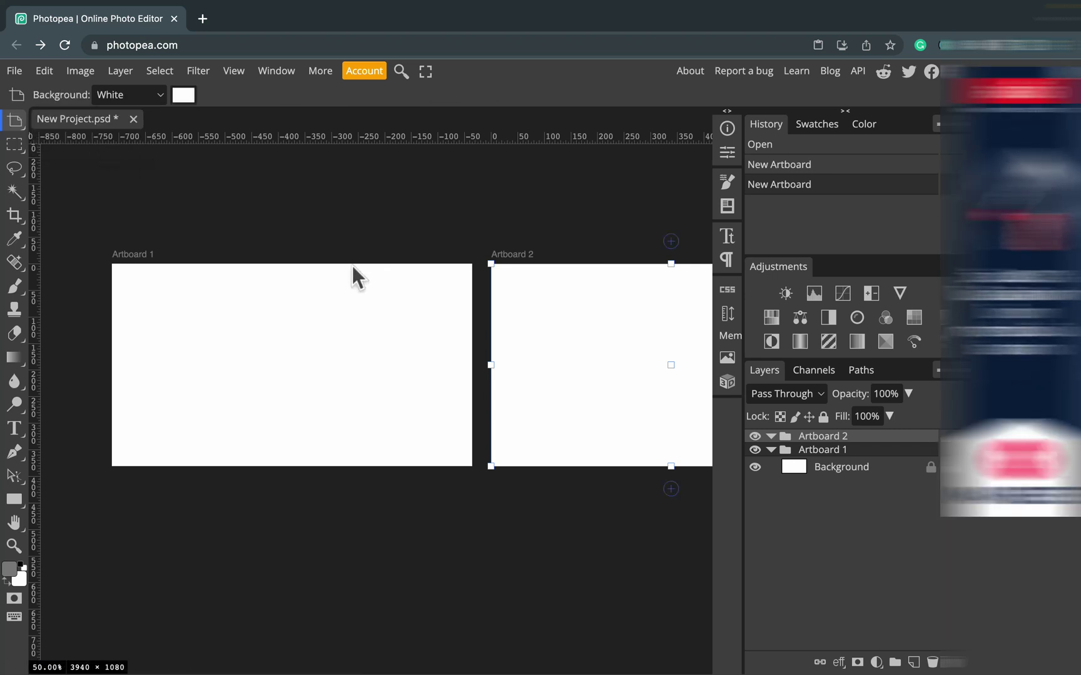
click(131, 254)
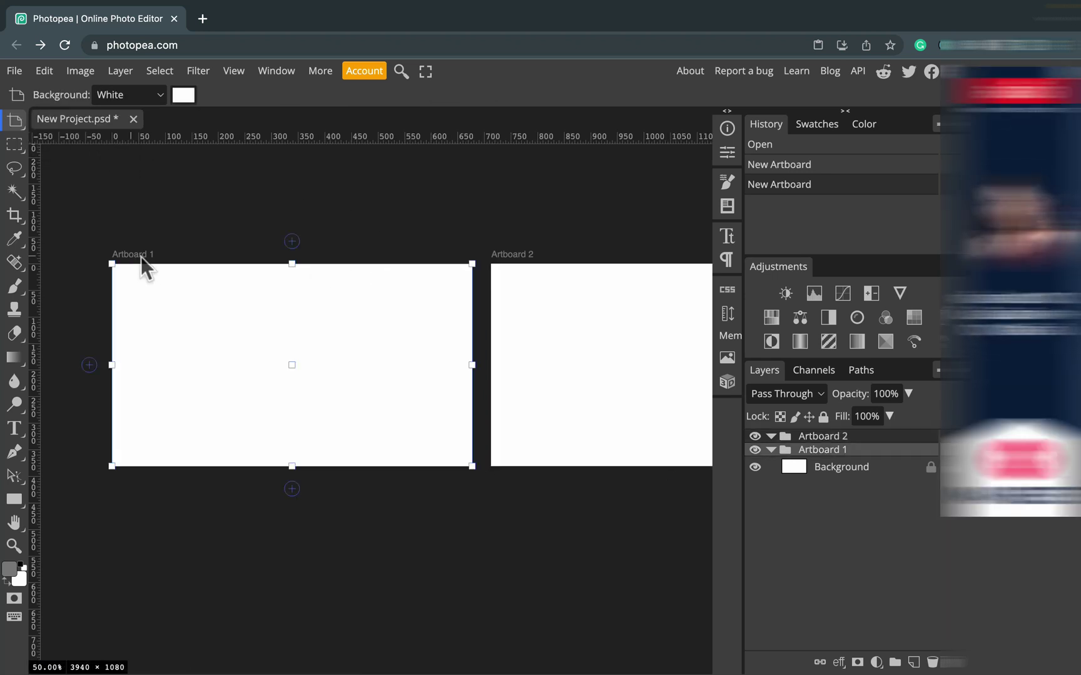
click(512, 255)
scroll(487, 352, right, 5)
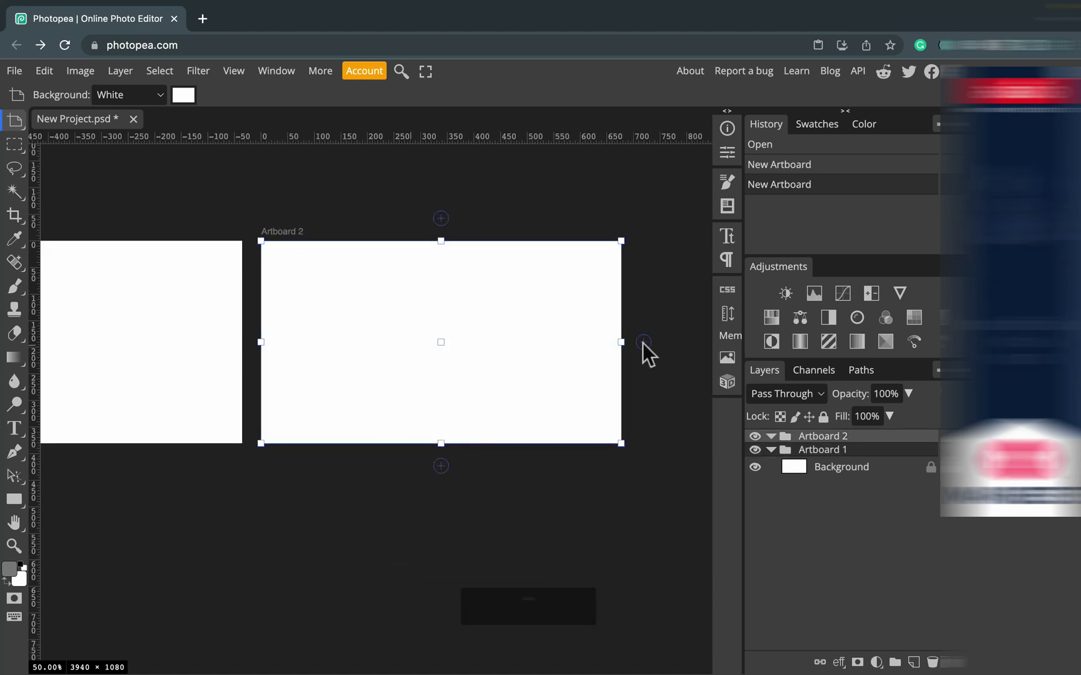
Add Artboards 3–6 in a two-column grid, fit all six in view, and return to the Move tool
click(441, 466)
click(238, 563)
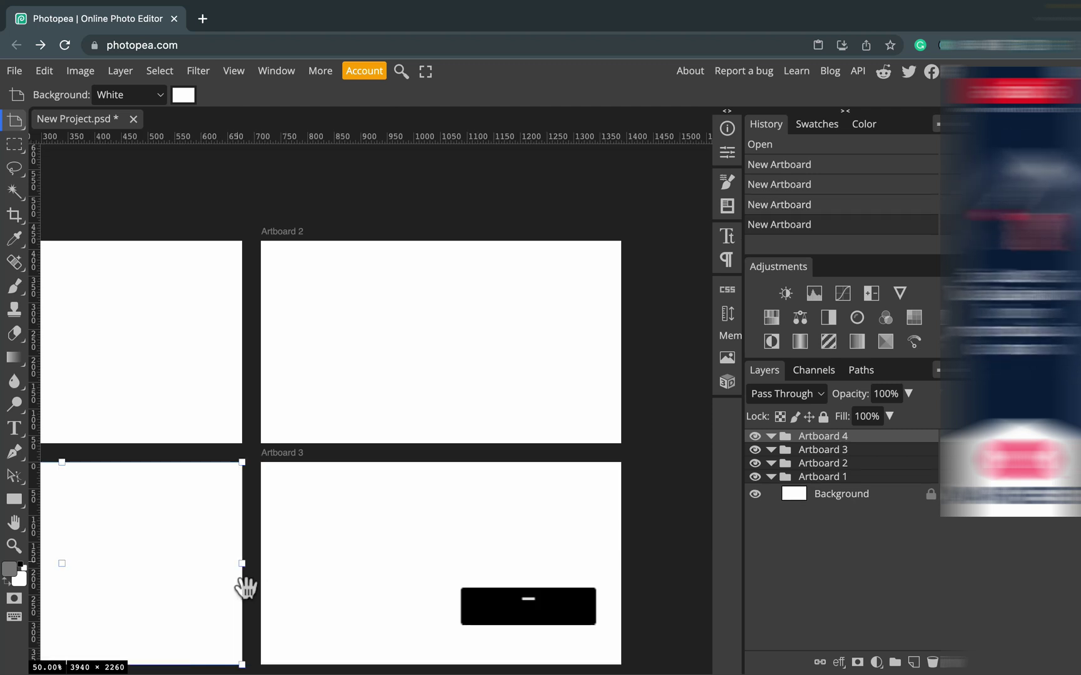
drag(248, 567, 439, 307)
click(257, 407)
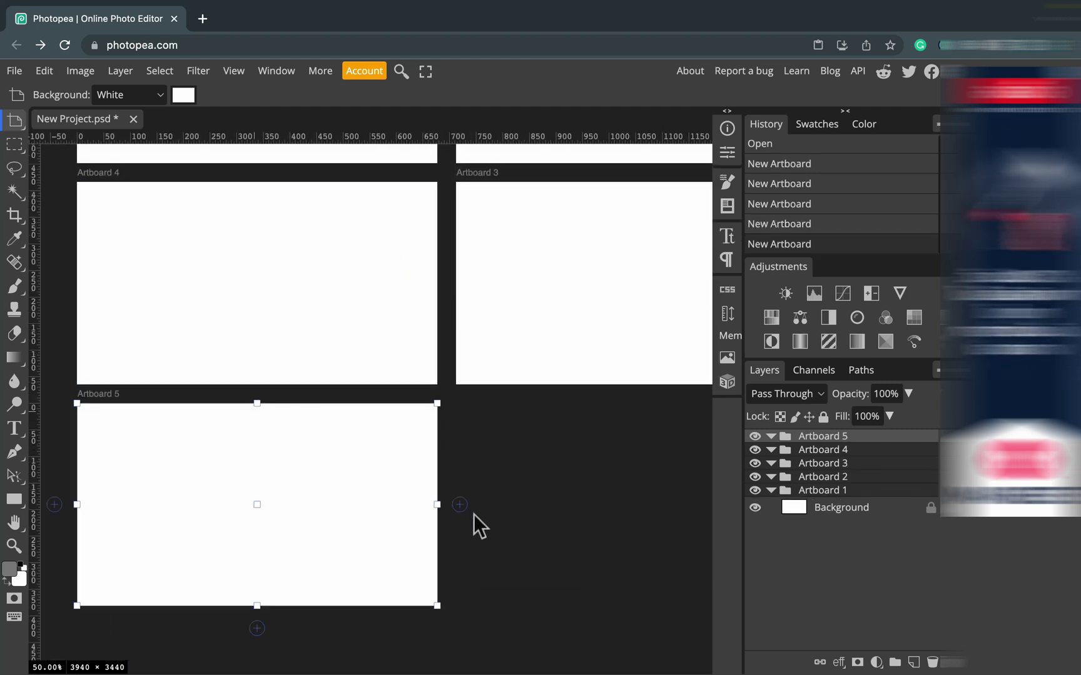
click(461, 504)
key(super+0)
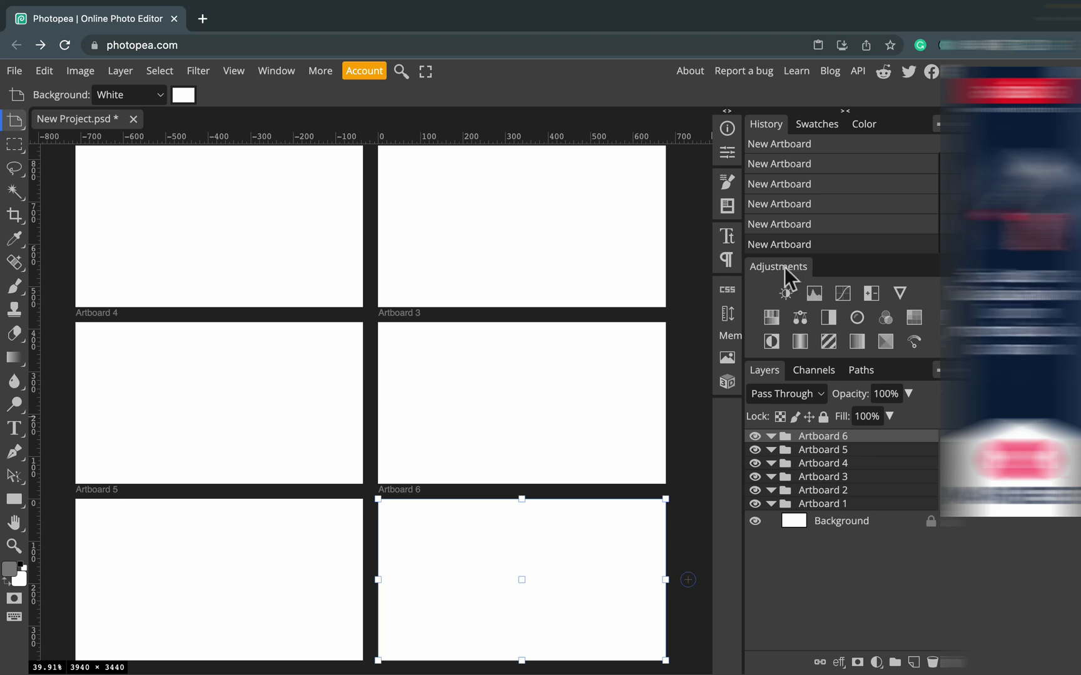
key(v)
click(841, 456)
click(772, 506)
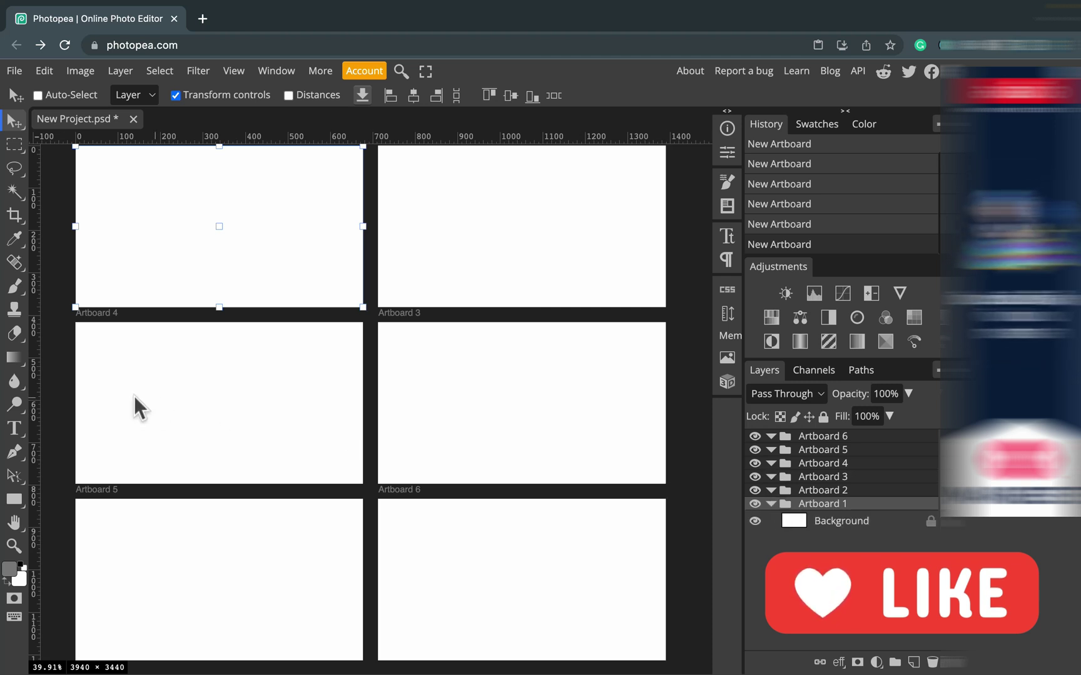
scroll(187, 330, up, 3)
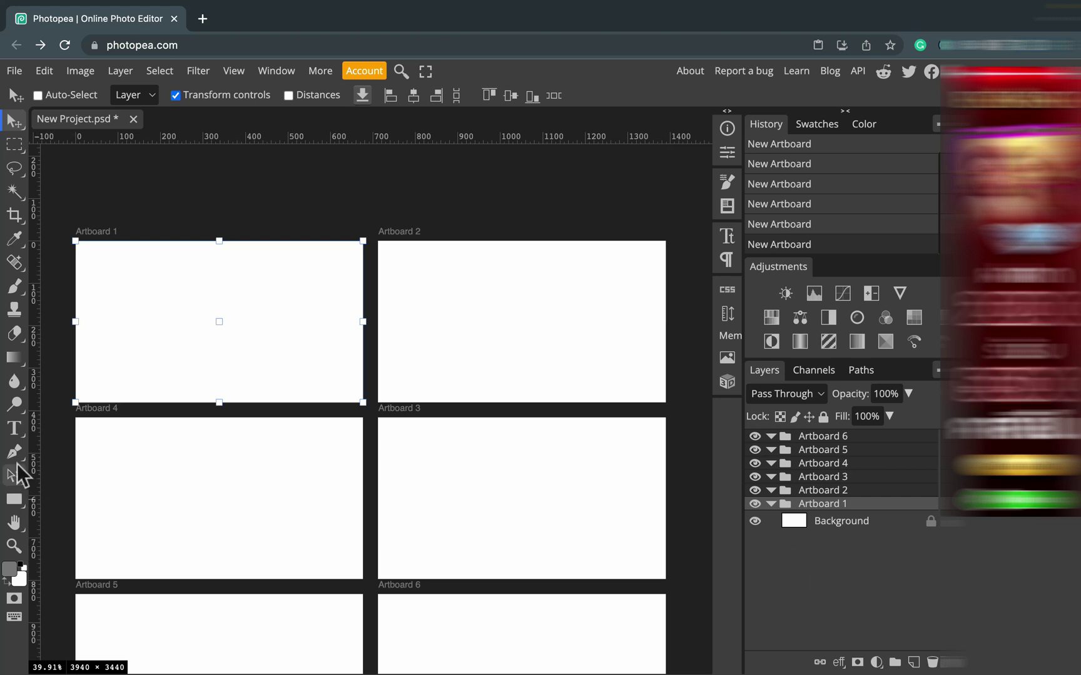
Add a text layer reading 'Artboard 1' on the first artboard and select its text
click(14, 428)
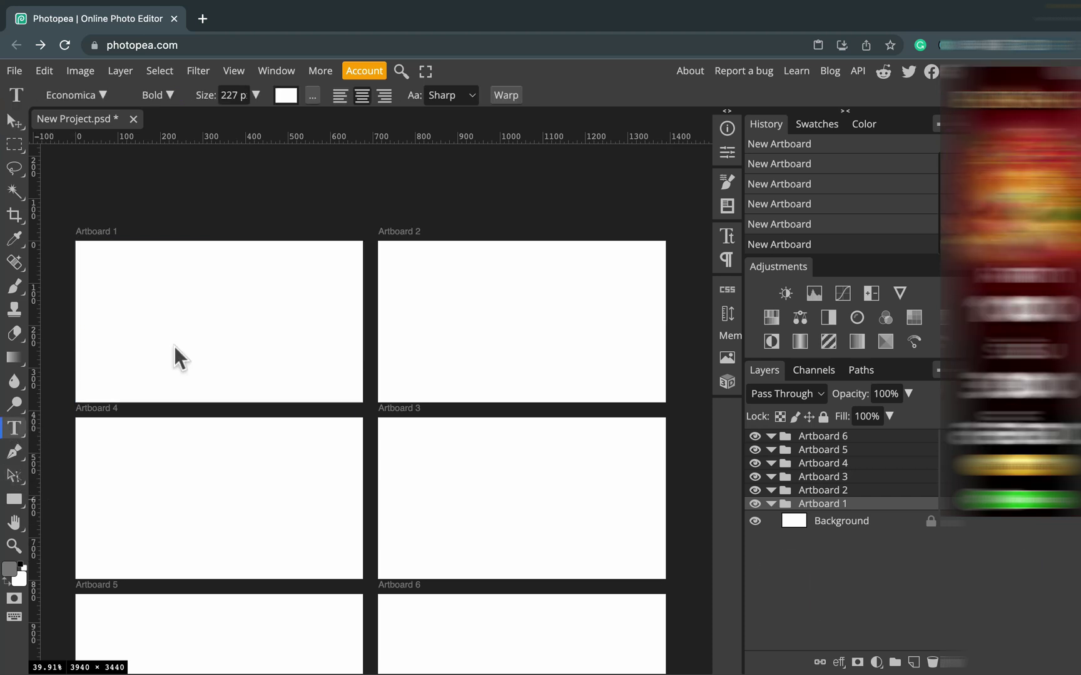
click(171, 311)
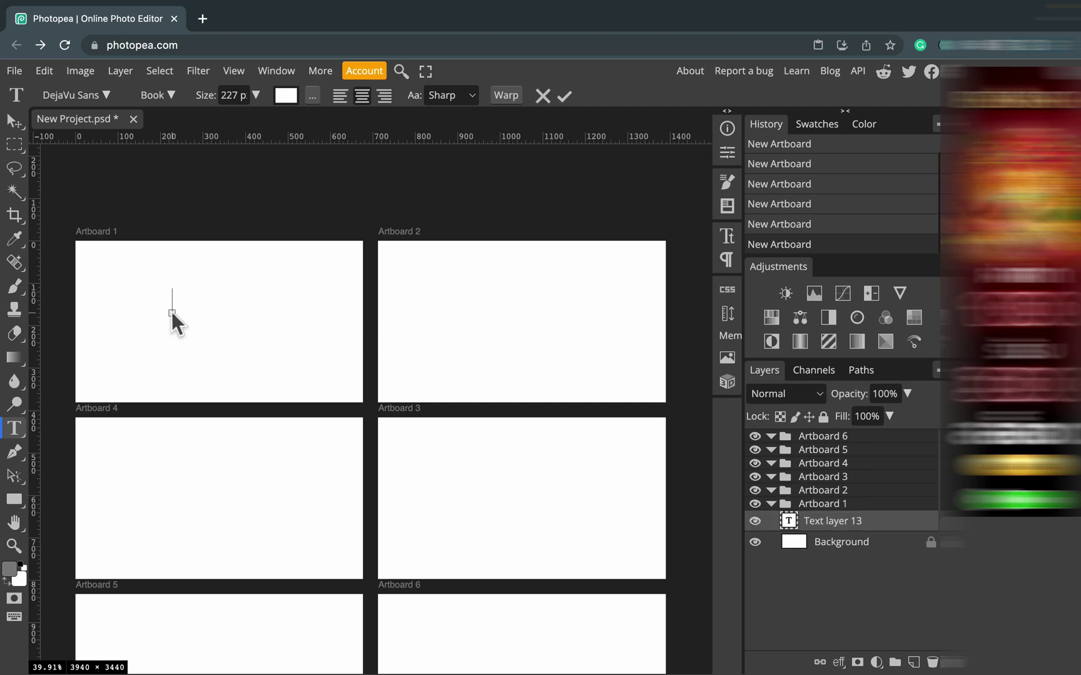
text(Atod)
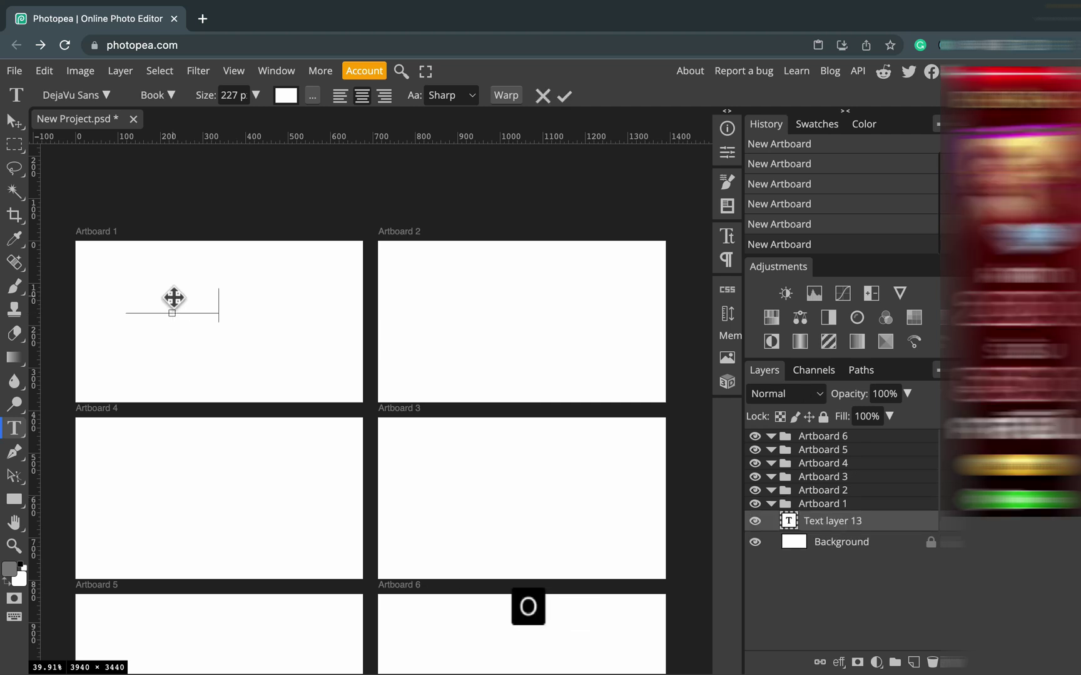
text( 1)
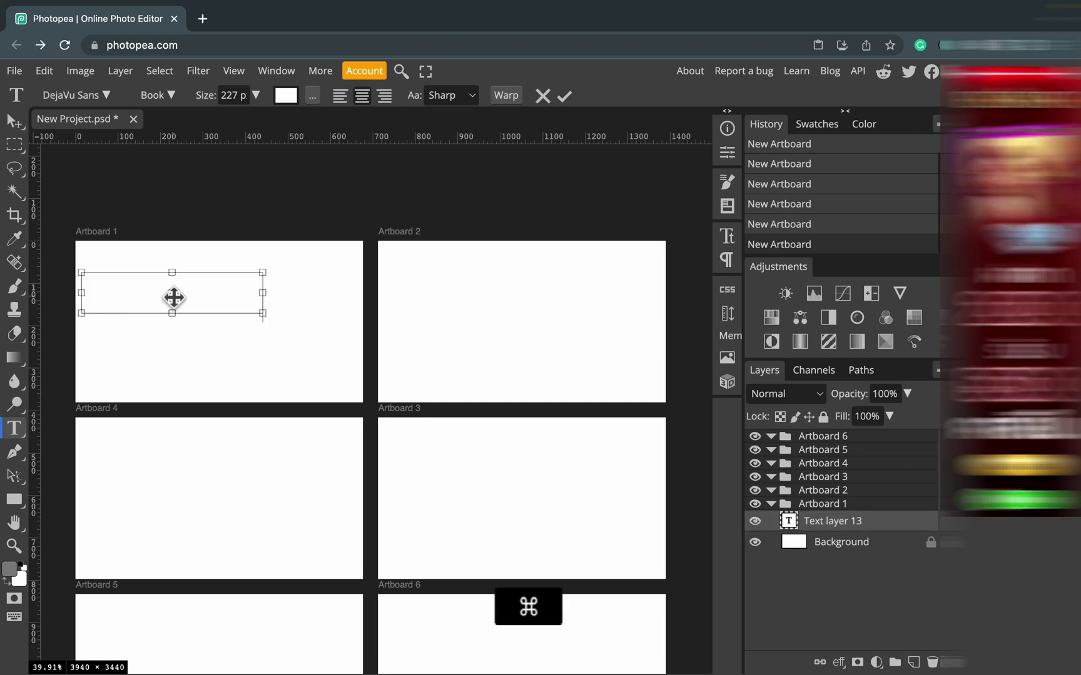
key(super+a)
Colour the label deep green #007857 and commit the text
click(285, 96)
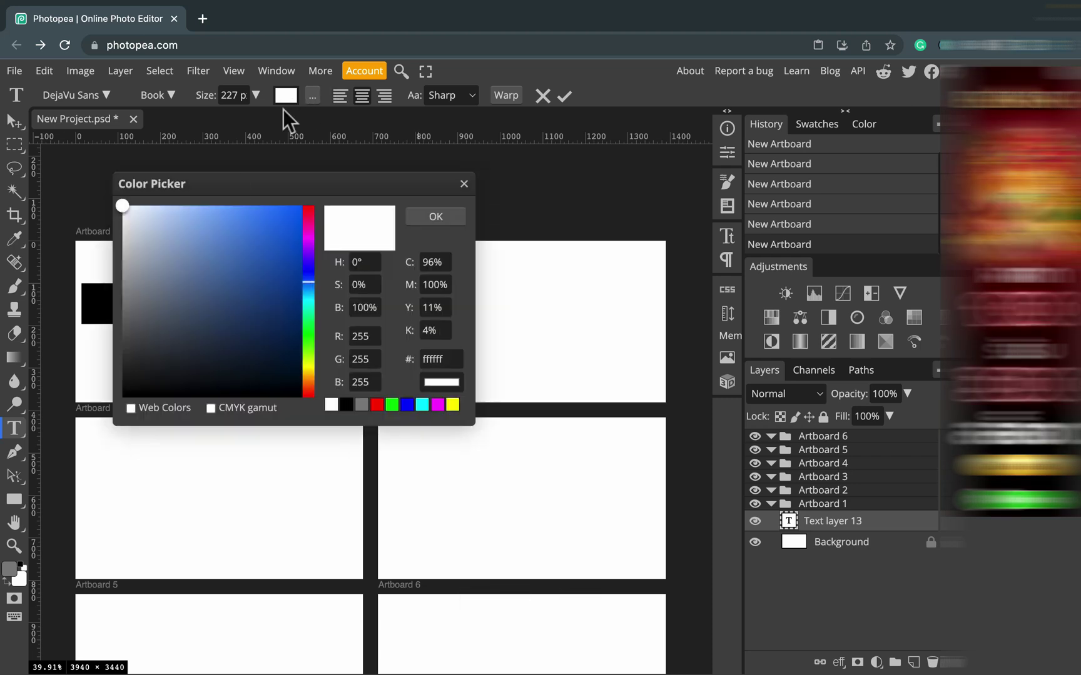
click(303, 309)
click(294, 293)
drag(294, 293, 303, 307)
click(440, 216)
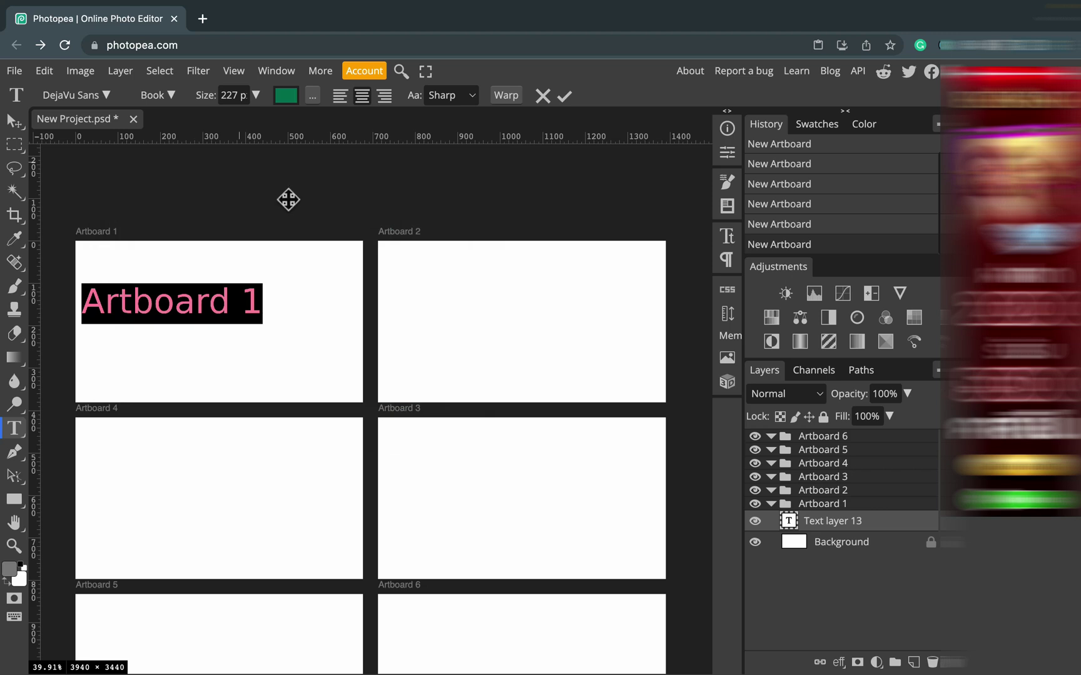
click(564, 96)
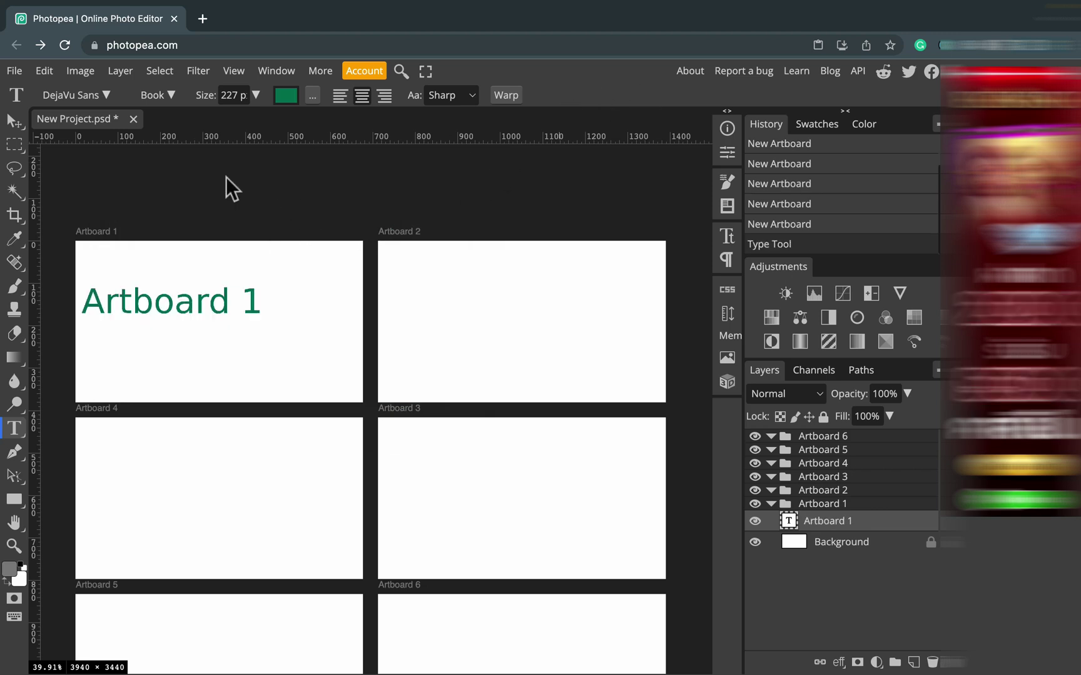
Move the 'Artboard 1' label toward the centre of the artboard
click(14, 121)
drag(181, 302, 236, 322)
key(super)
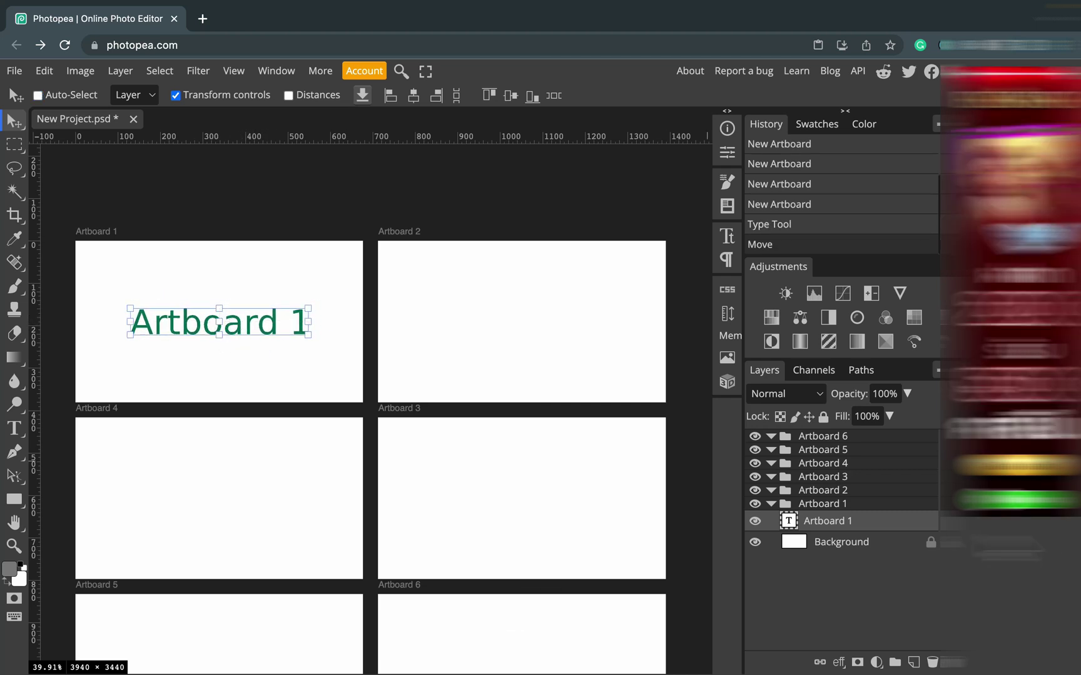
right_click(880, 523)
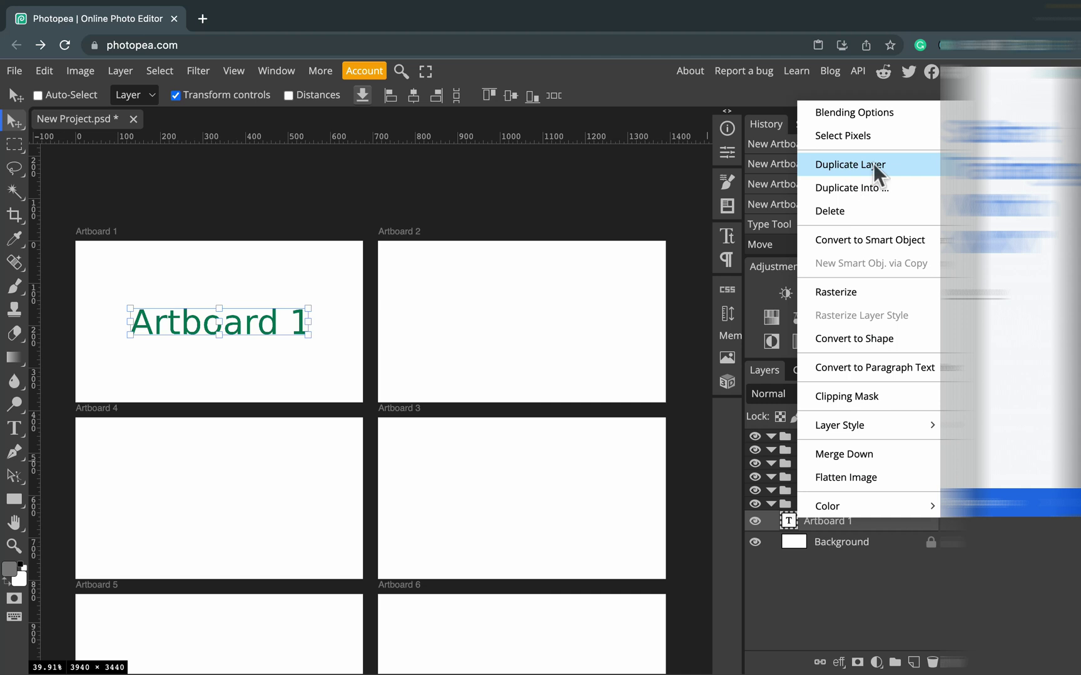
Duplicate the label into Artboard 3 with Duplicate Into…
click(892, 185)
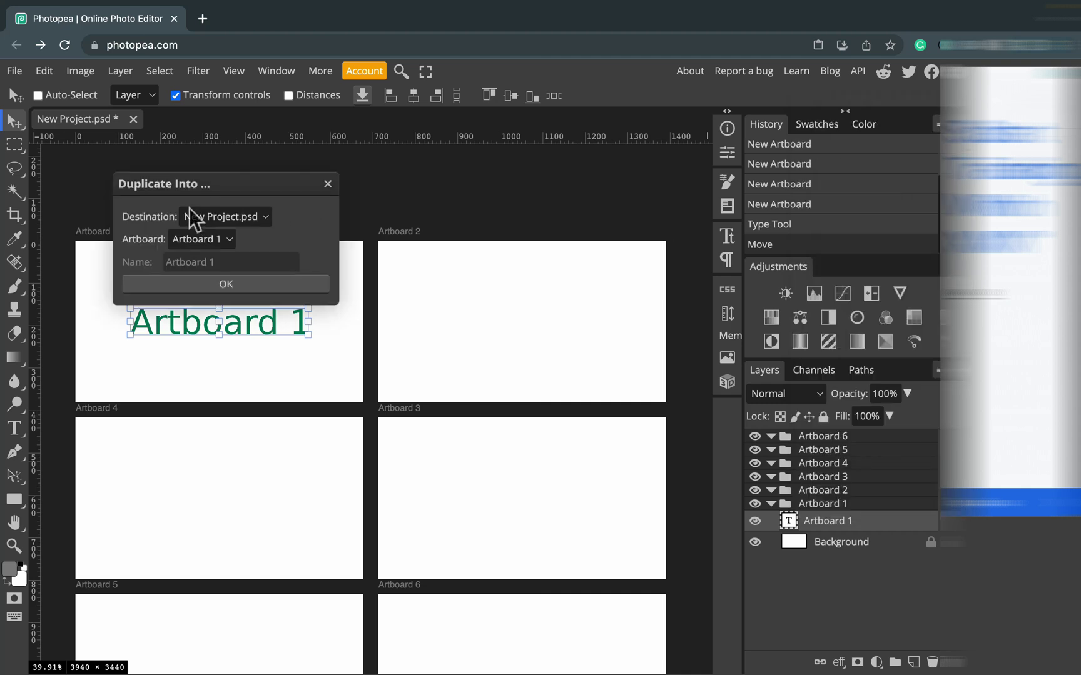
click(224, 239)
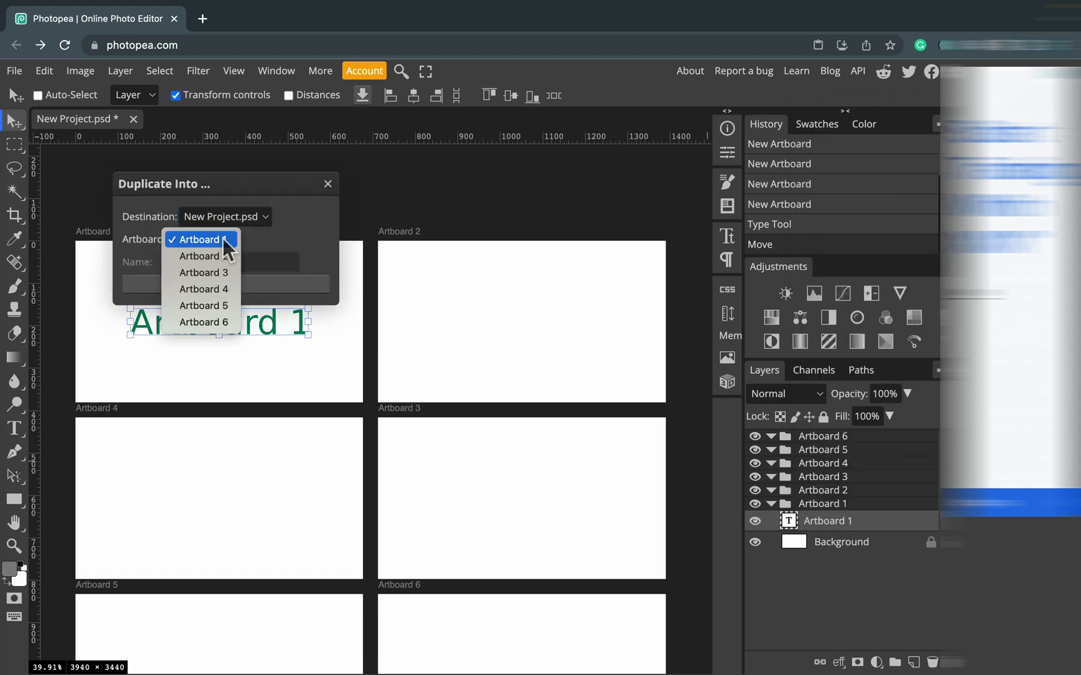
click(215, 269)
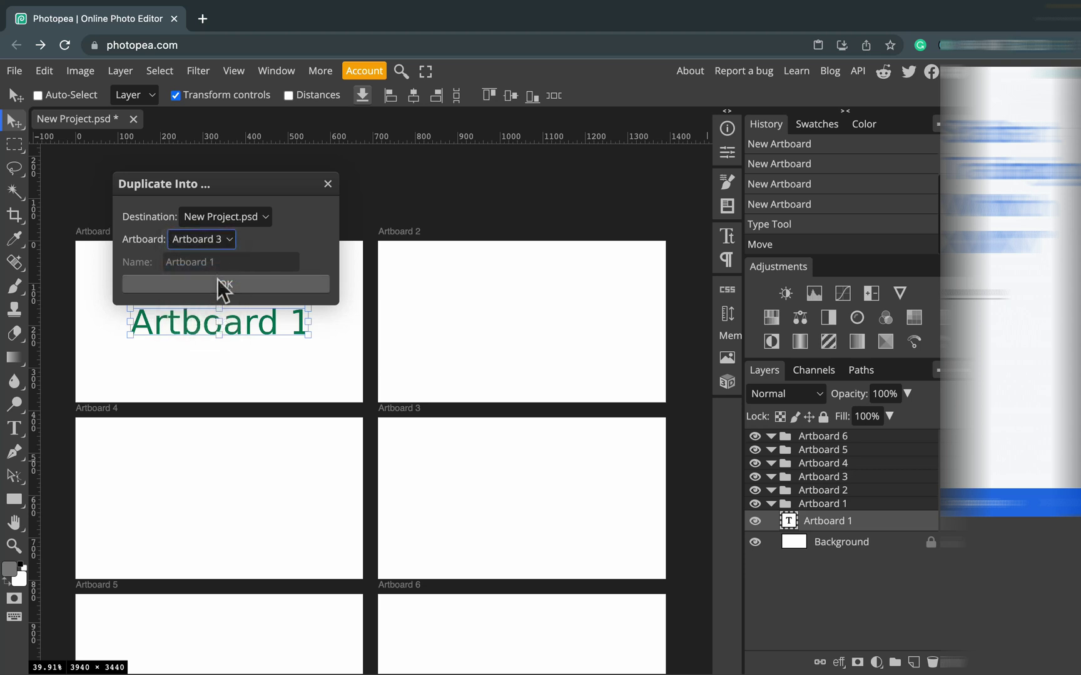
click(218, 284)
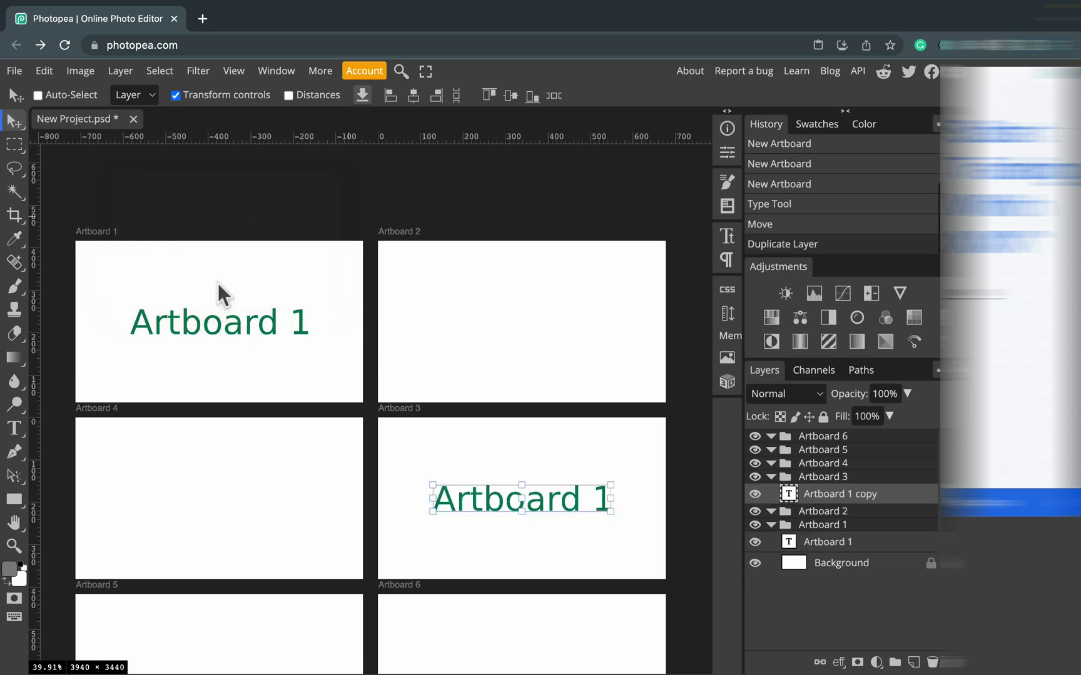
Change the copy to read 'Artboard 3', then drag Artboard 2's right edge in to narrow it
double_click(601, 499)
drag(600, 499, 612, 500)
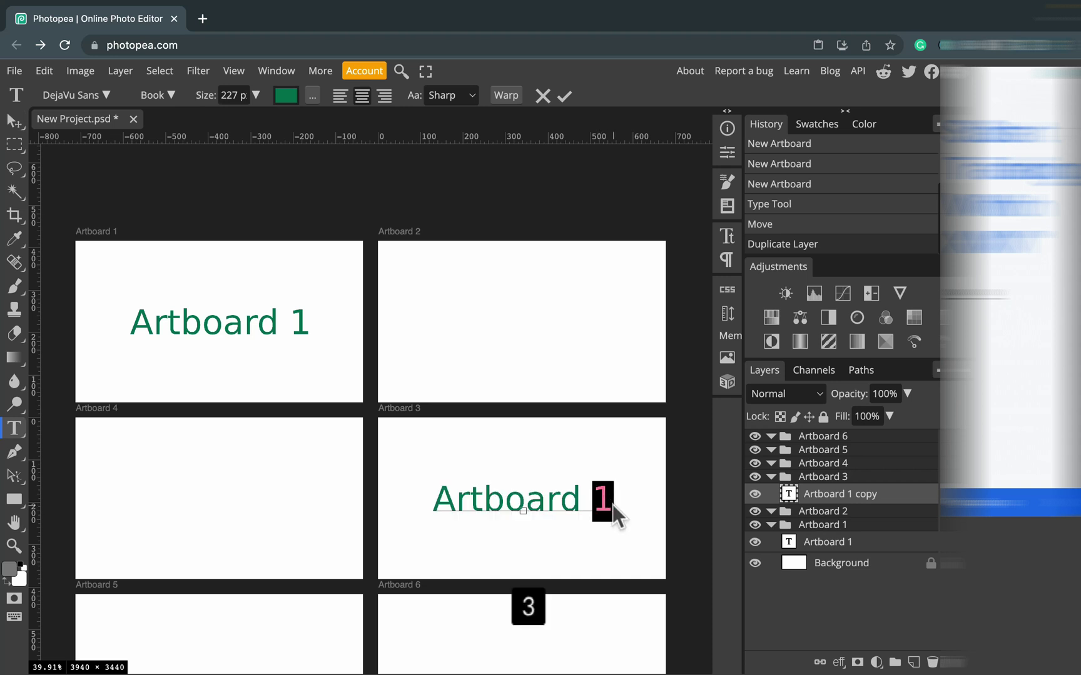
text(3)
click(14, 122)
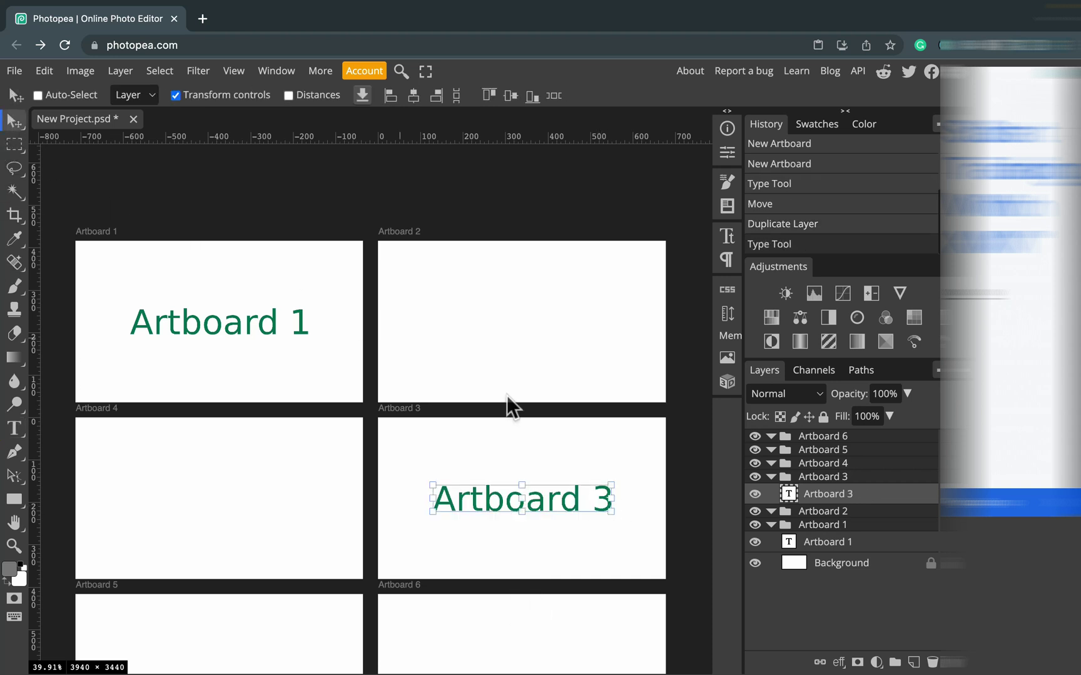
click(390, 230)
drag(665, 322, 447, 330)
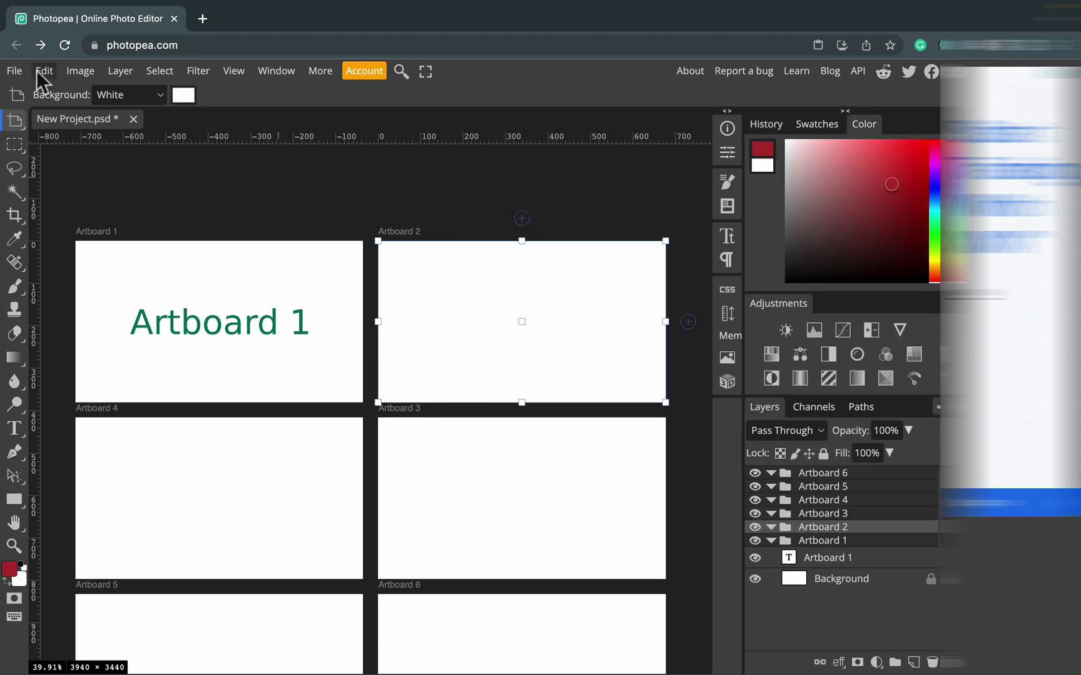
Export the artboards as a PDF, check the page previews, save New Project.pdf and open the download
click(44, 71)
click(14, 71)
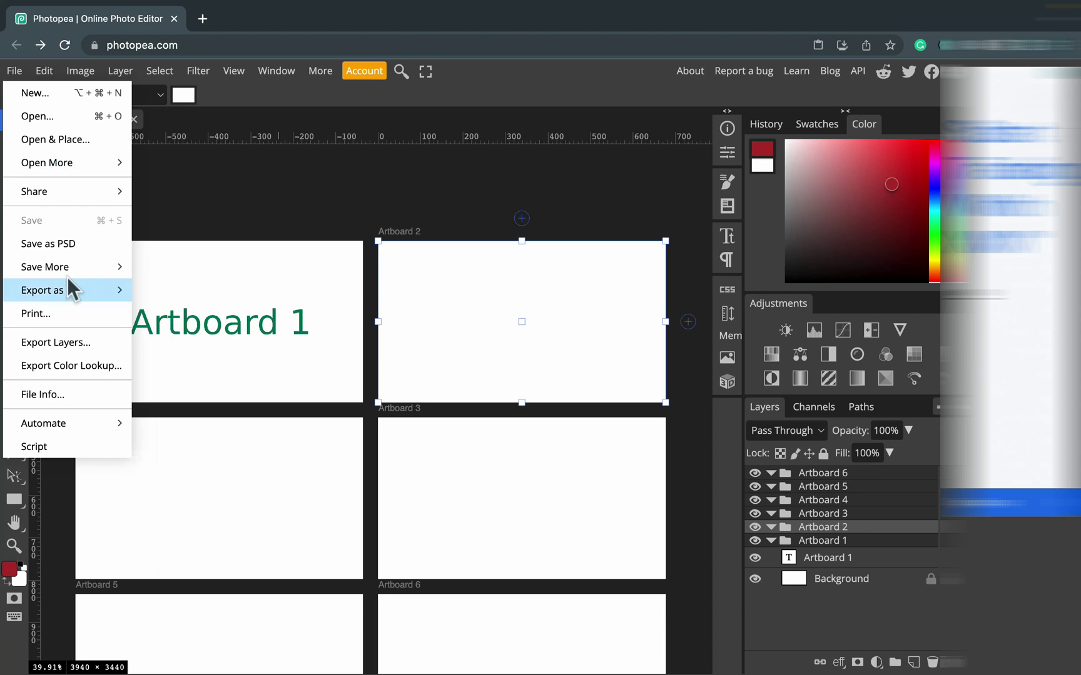
mouse_move(71, 293)
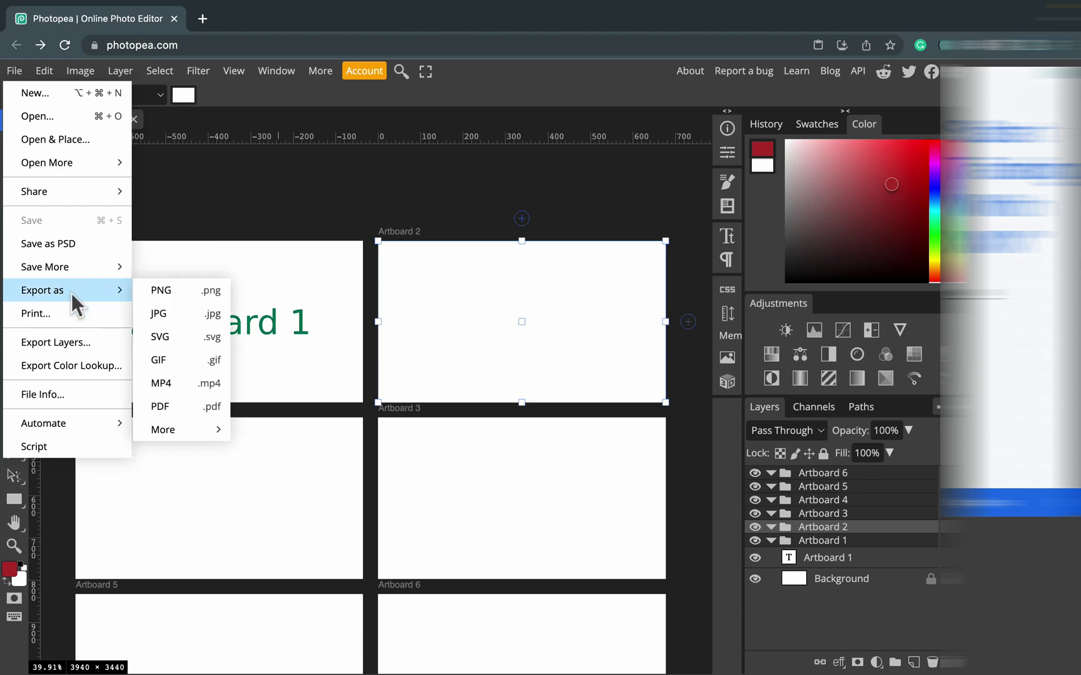
click(187, 400)
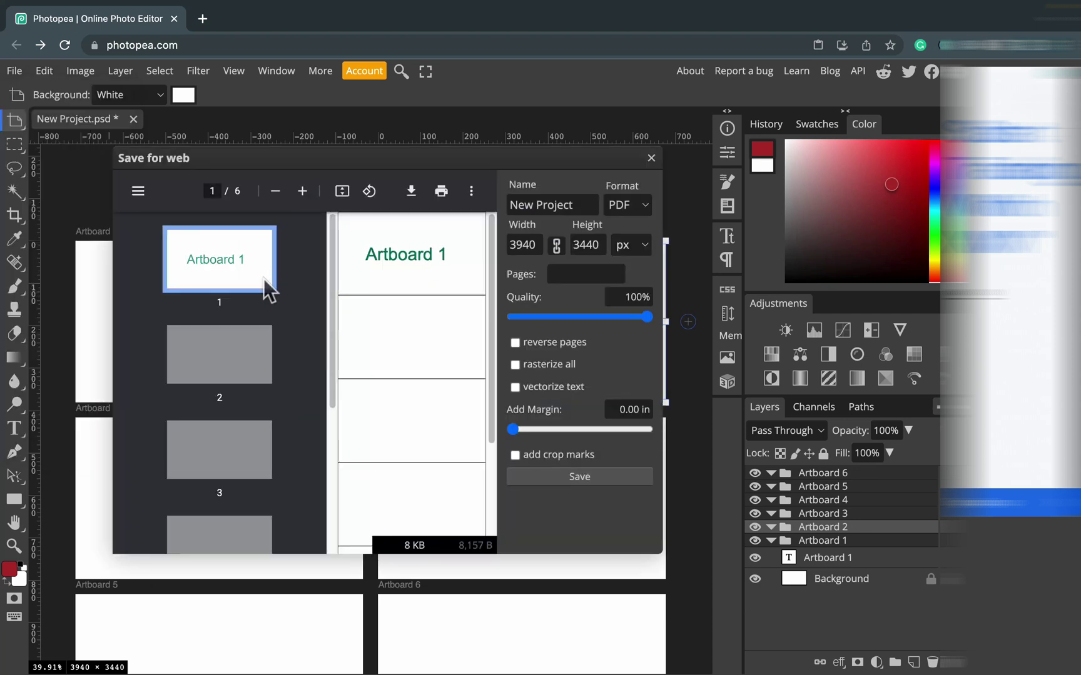
click(237, 362)
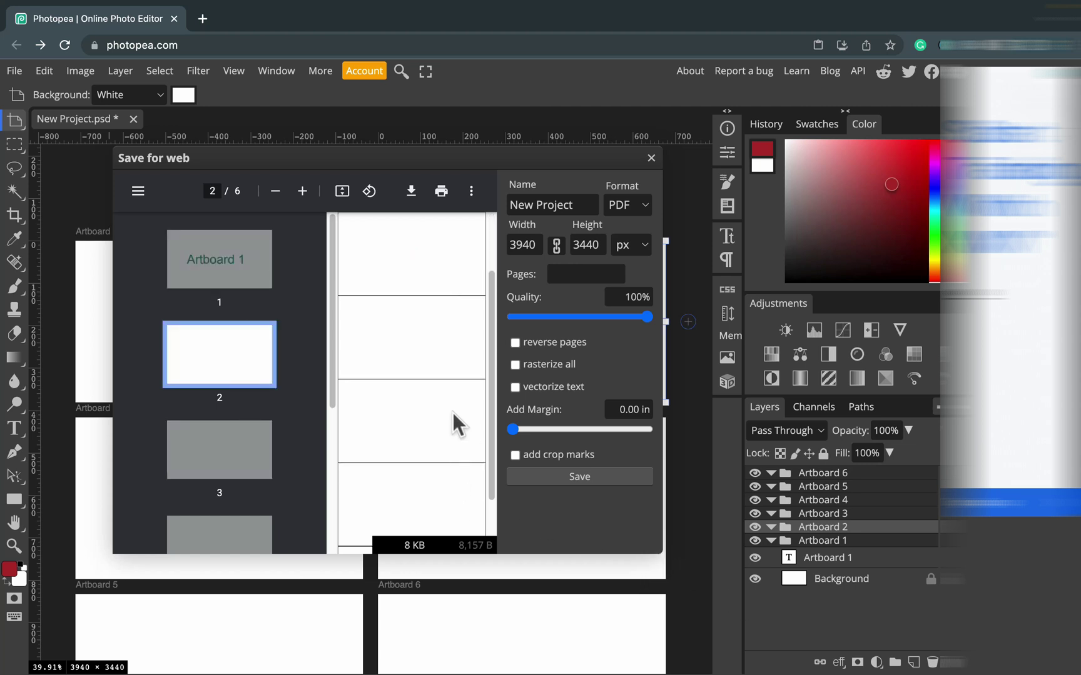
scroll(457, 412, down, 2)
scroll(423, 429, up, 4)
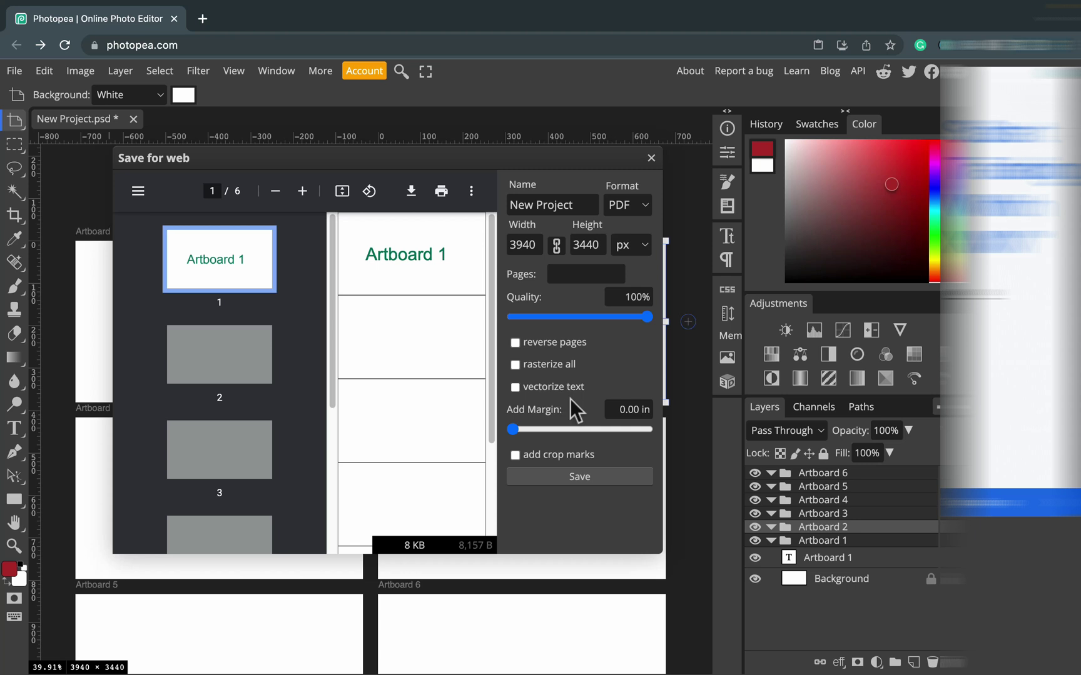
click(603, 478)
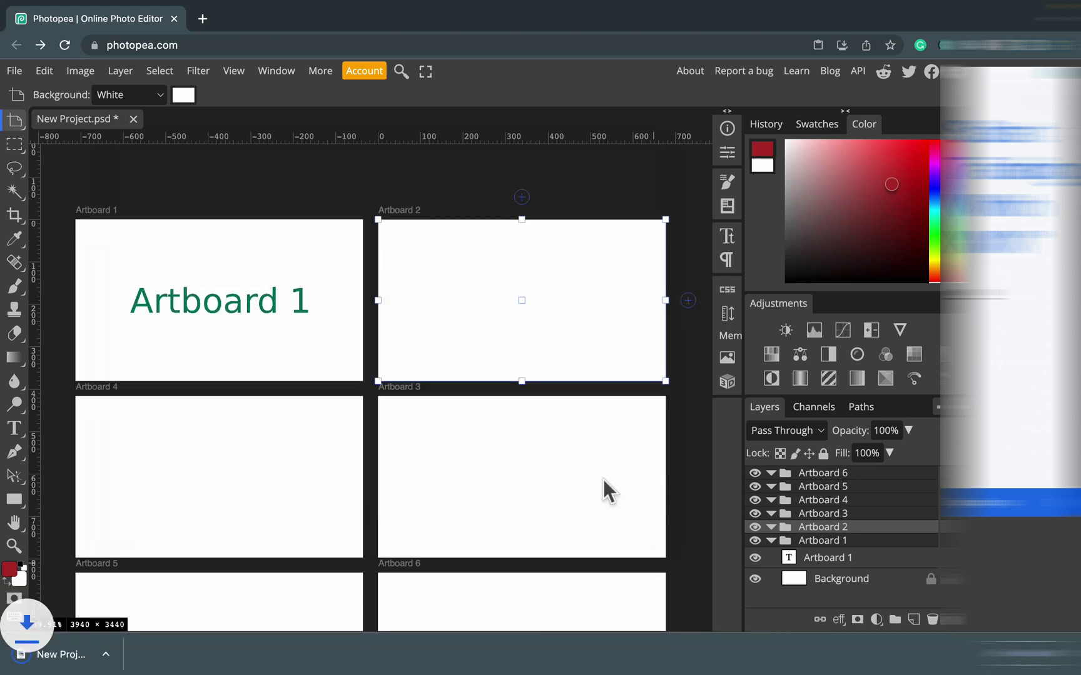
click(113, 651)
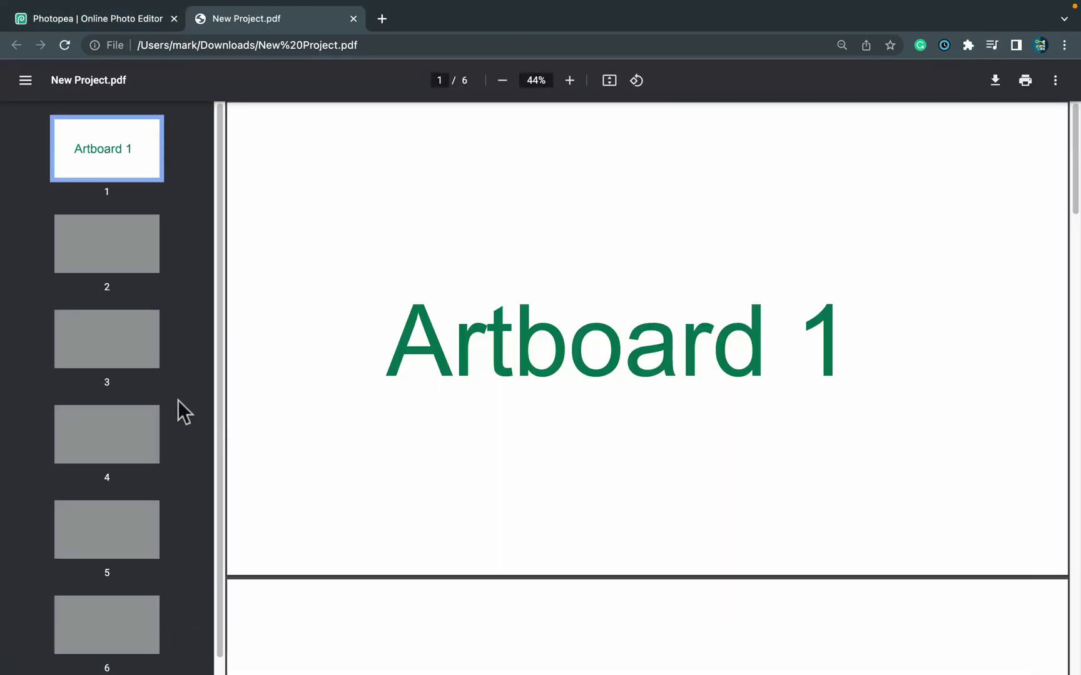
click(107, 233)
click(117, 332)
click(135, 445)
click(136, 529)
scroll(495, 494, down, 5)
scroll(507, 487, up, 20)
scroll(509, 484, down, 15)
scroll(508, 484, up, 3)
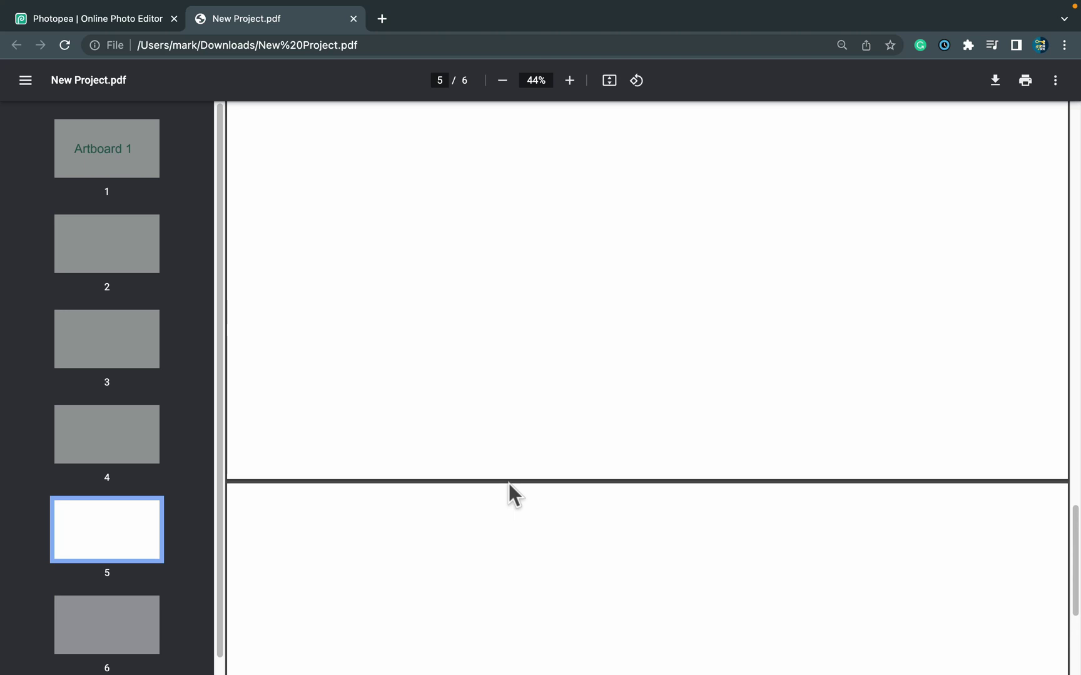
scroll(509, 483, up, 12)
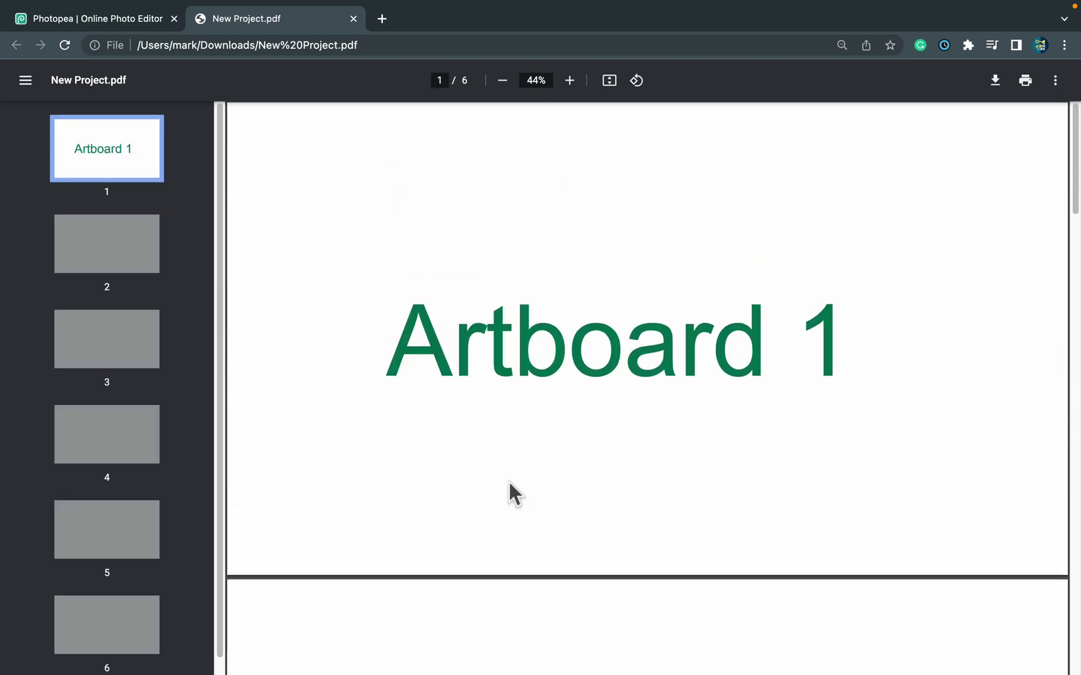